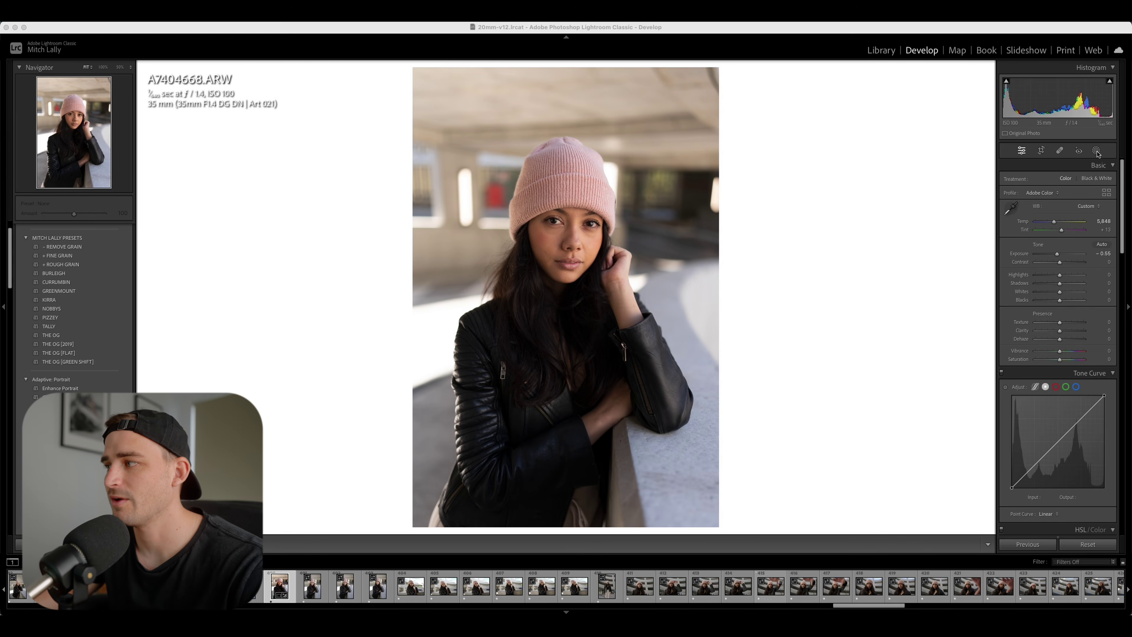
Create a people mask for Person 1 that covers only the Face Skin
left_click(1096, 151)
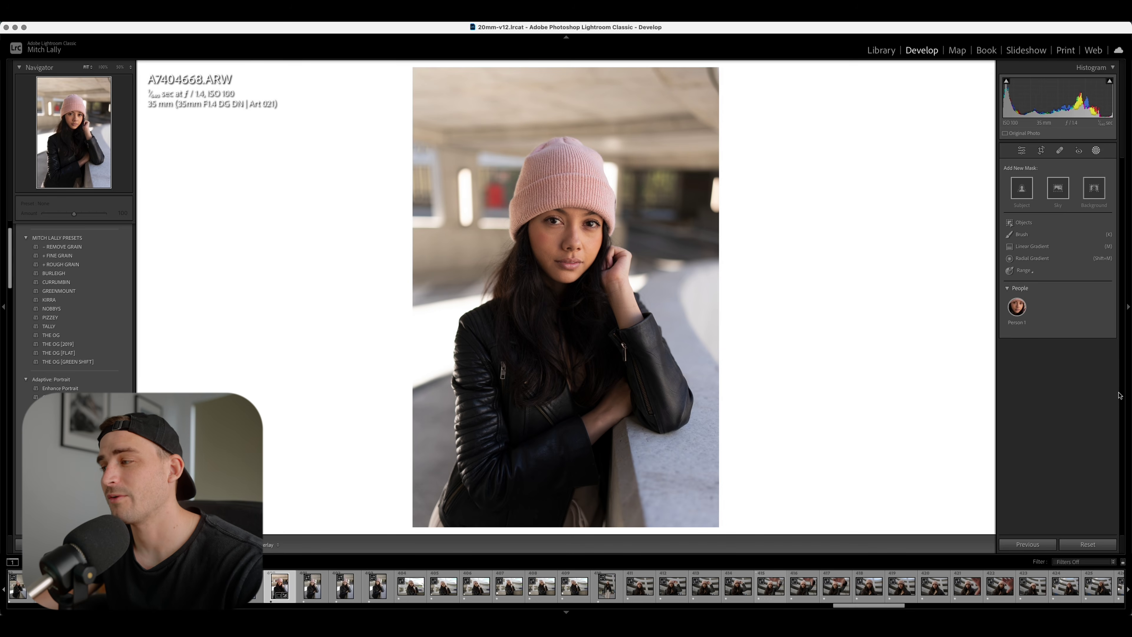
left_click(1017, 307)
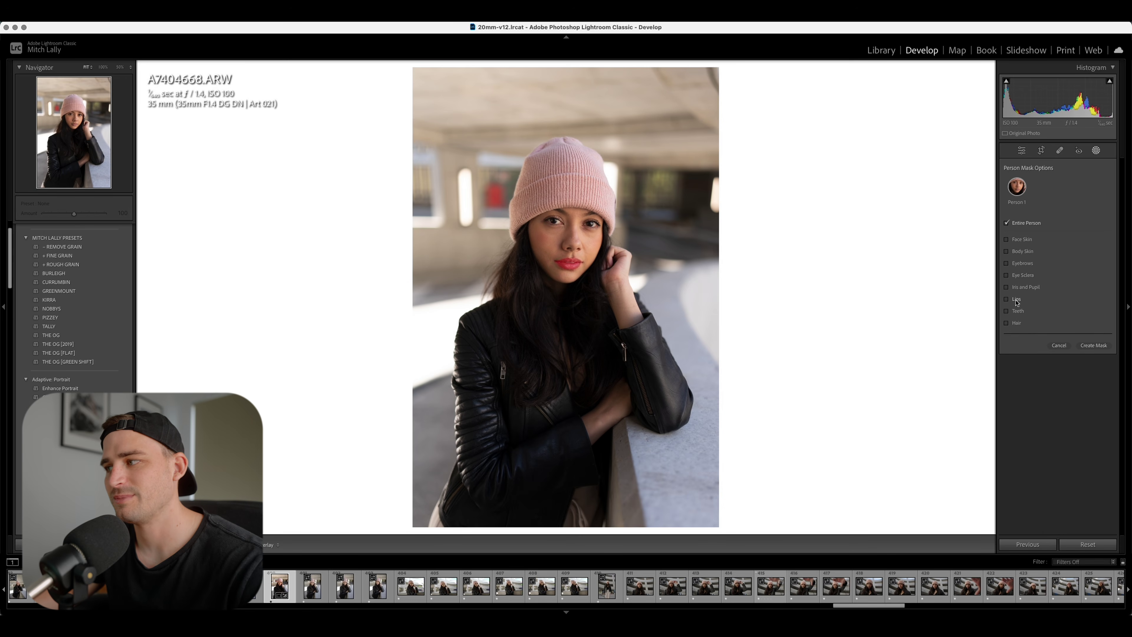
left_click(1019, 240)
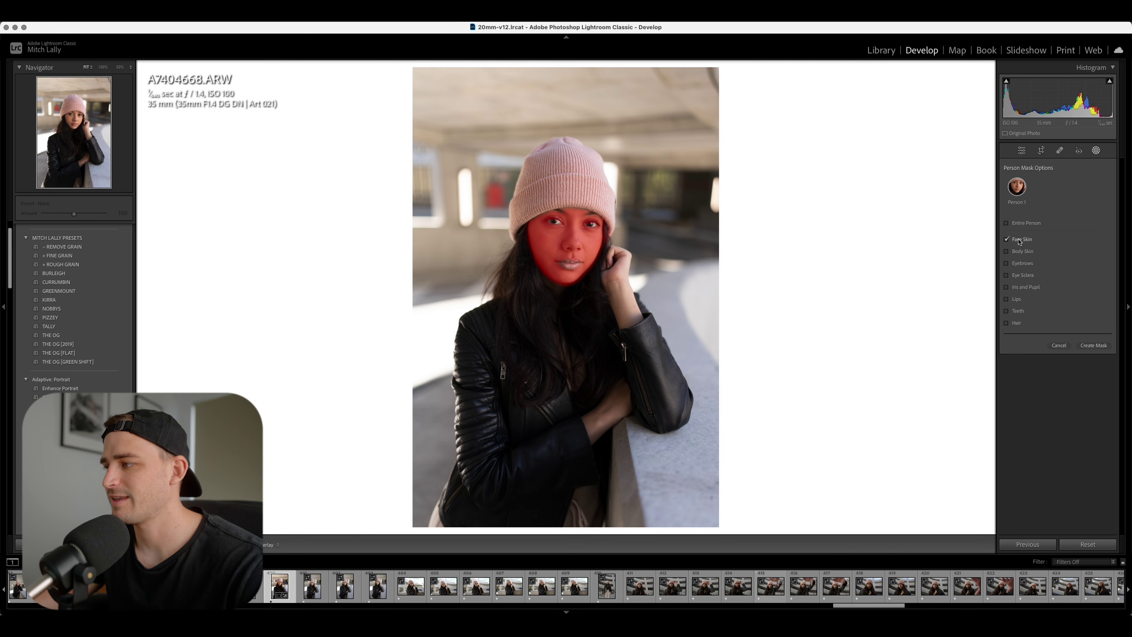
left_click(1093, 346)
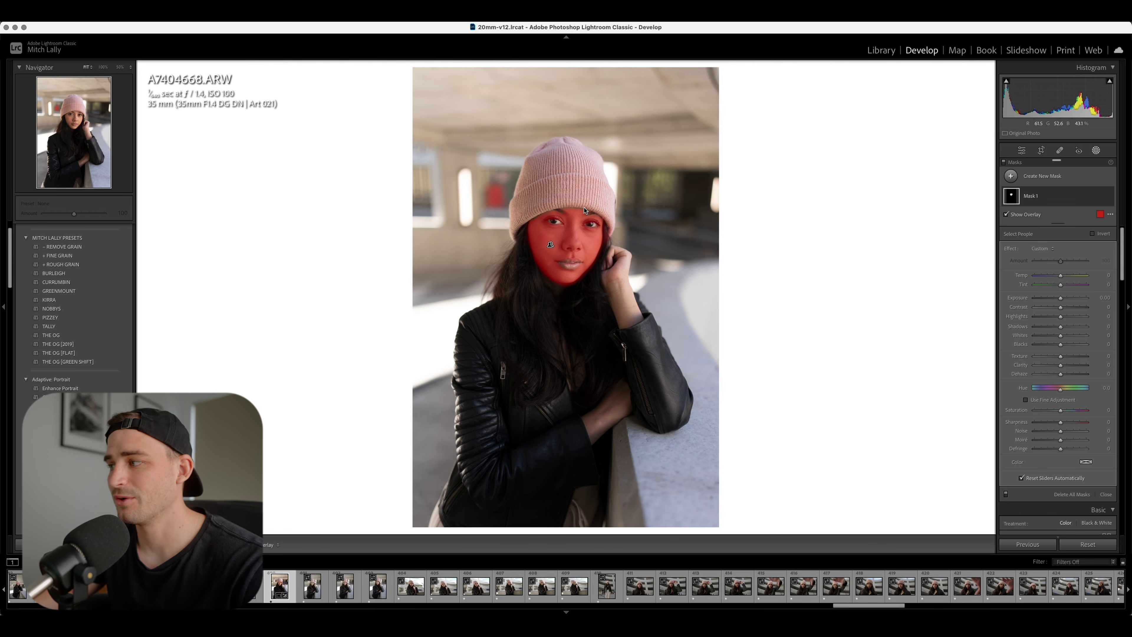
Try a green mask overlay colour and return the overlay to red
left_click(1099, 215)
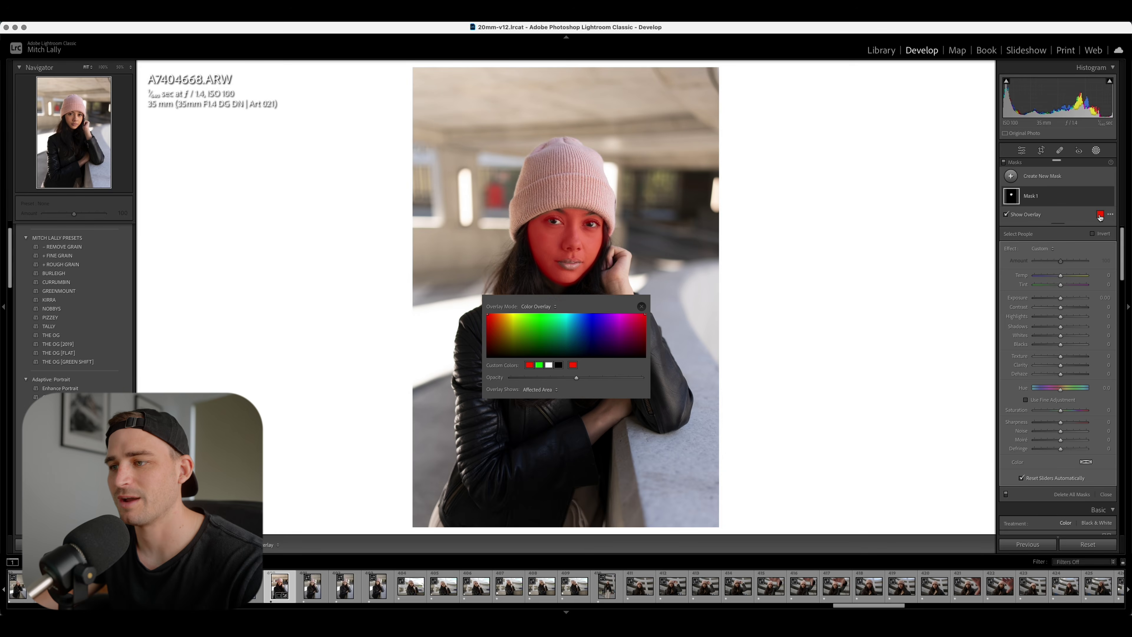
left_click(534, 319)
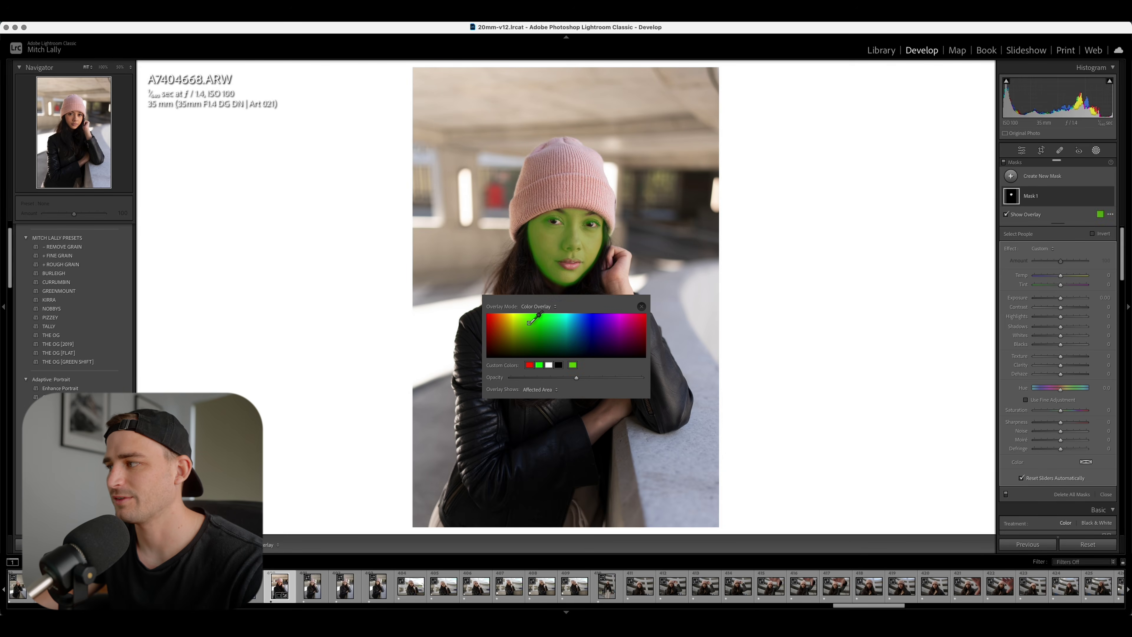
left_click_drag(557, 322, 489, 312)
left_click(641, 307)
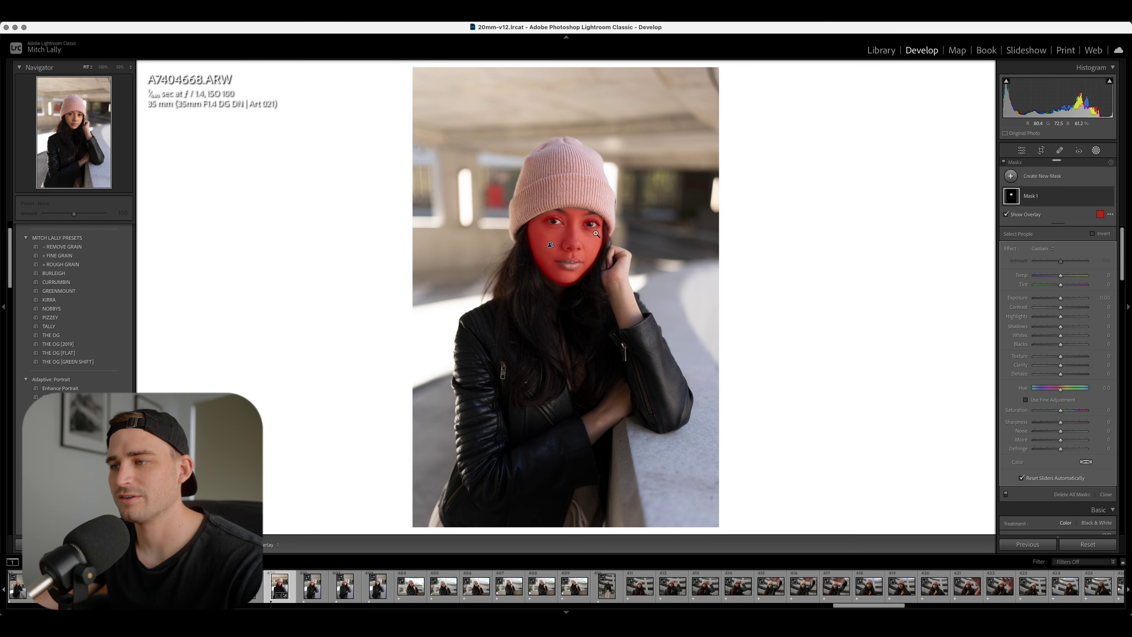
Add a subtracting Brush component to the face skin mask and set its brush size to 6
left_click(576, 221)
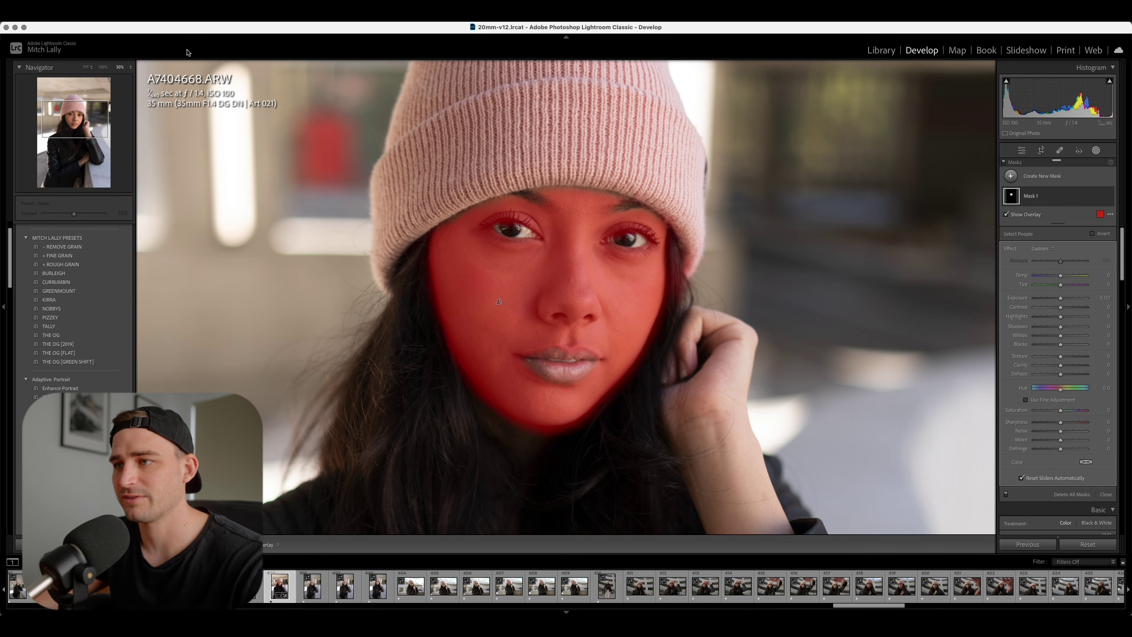
key("super+equal")
left_click_drag(448, 306, 466, 255)
left_click(119, 67)
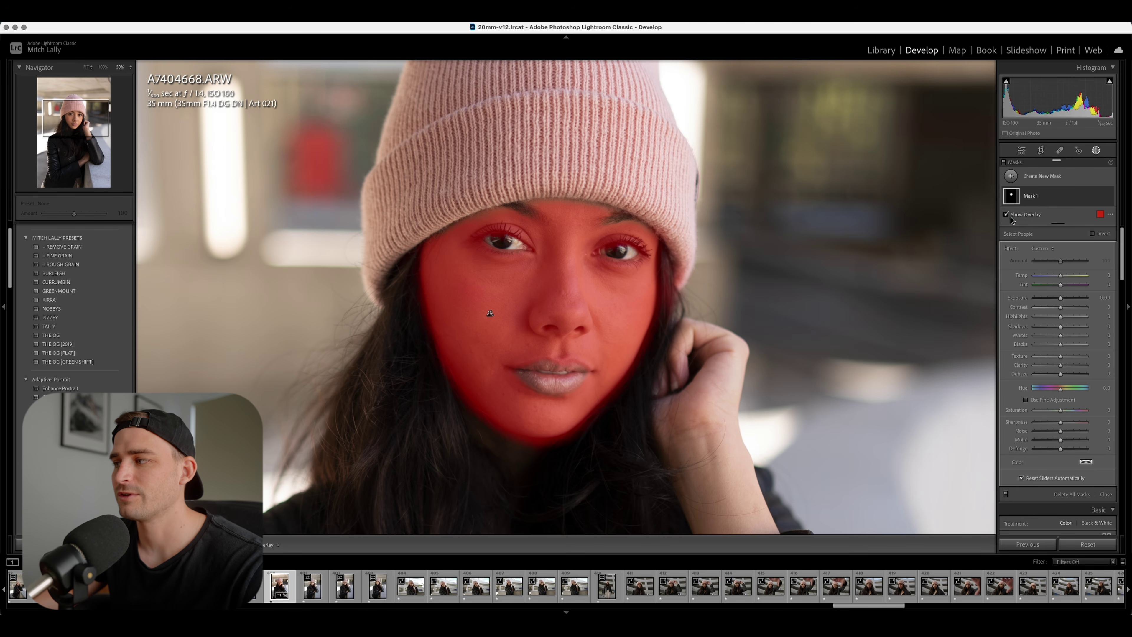
left_click(1012, 199)
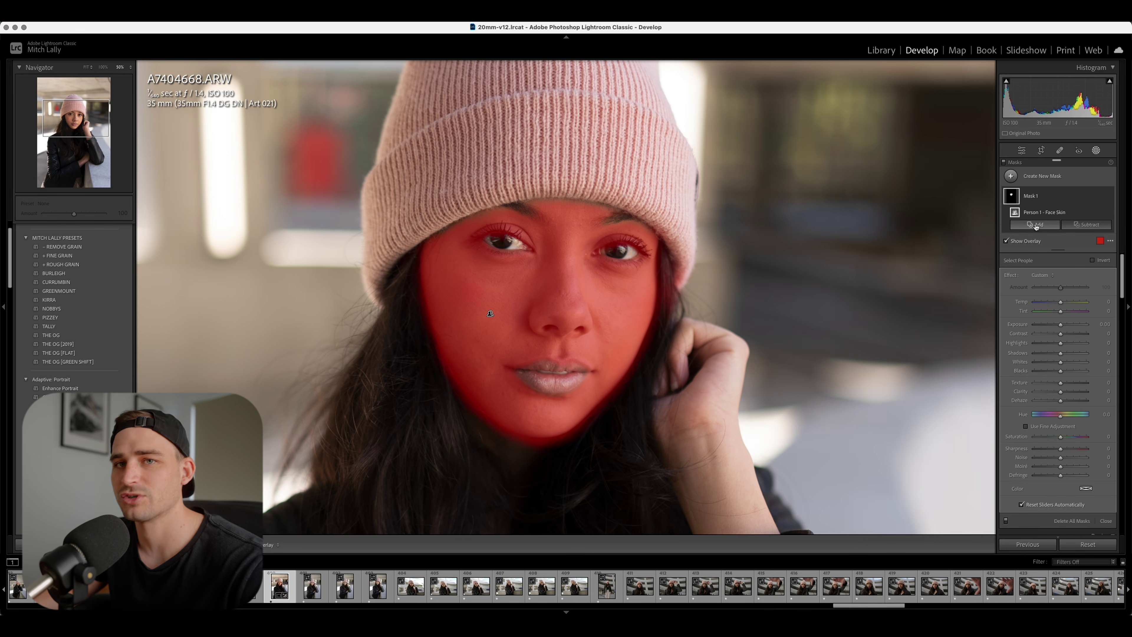
left_click(1085, 226)
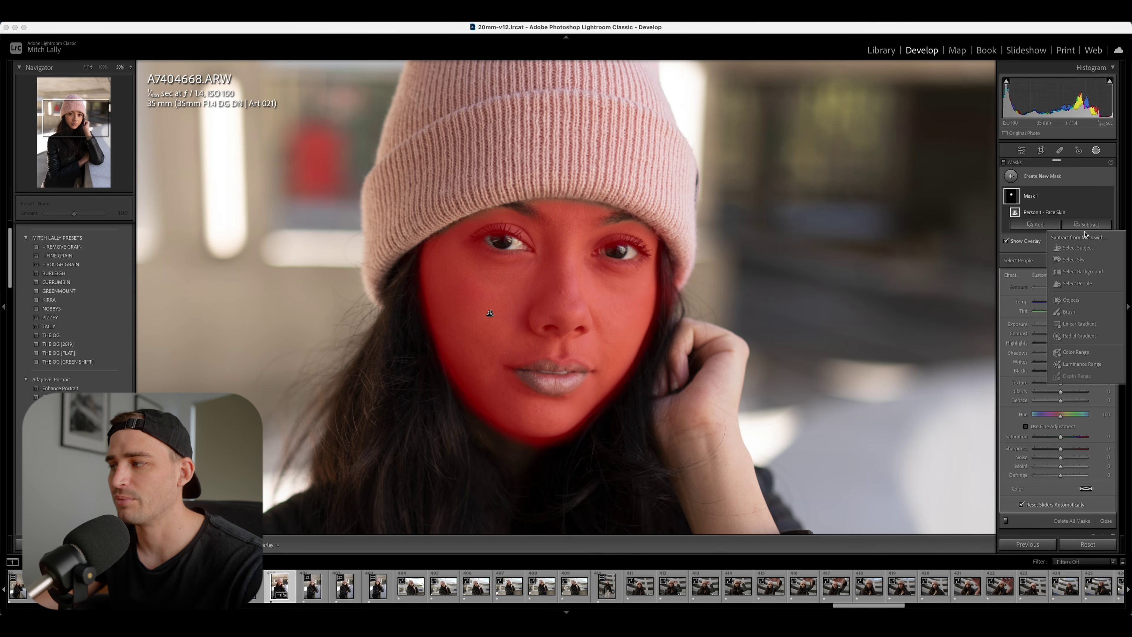
left_click(1069, 312)
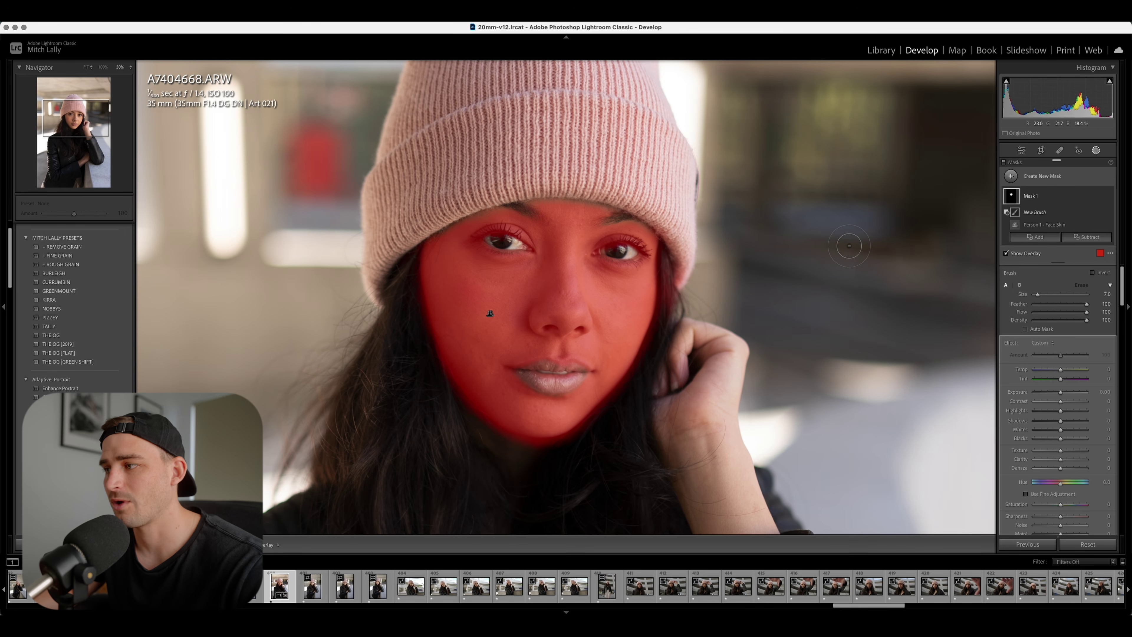
scroll(849, 245, "up", 5)
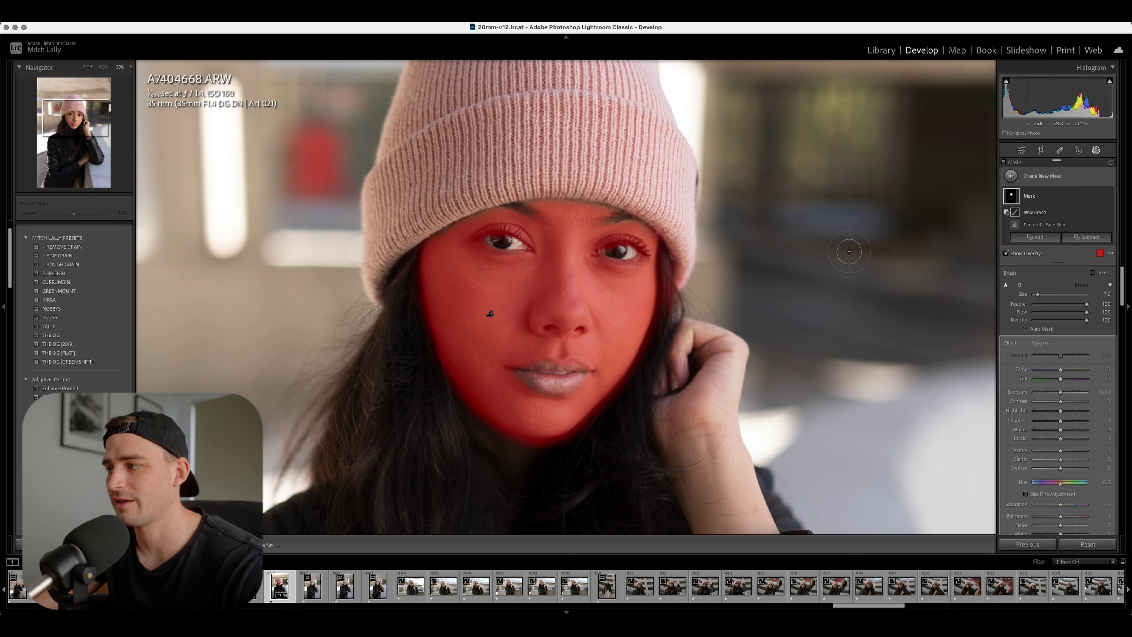
scroll(848, 251, "down", 6)
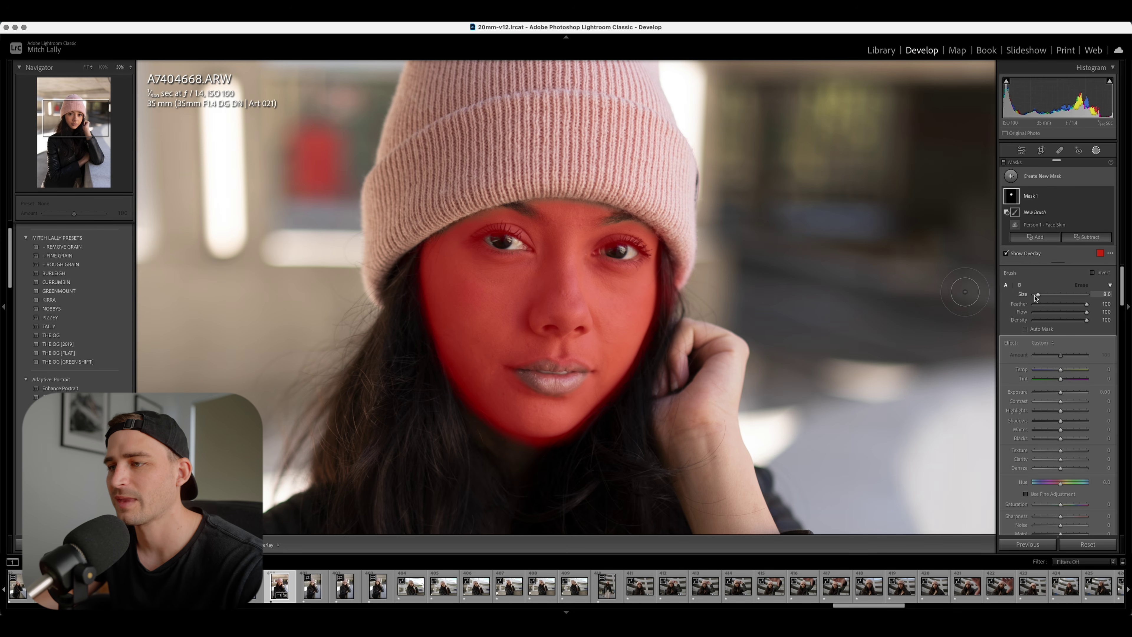
scroll(880, 278, "down", 2)
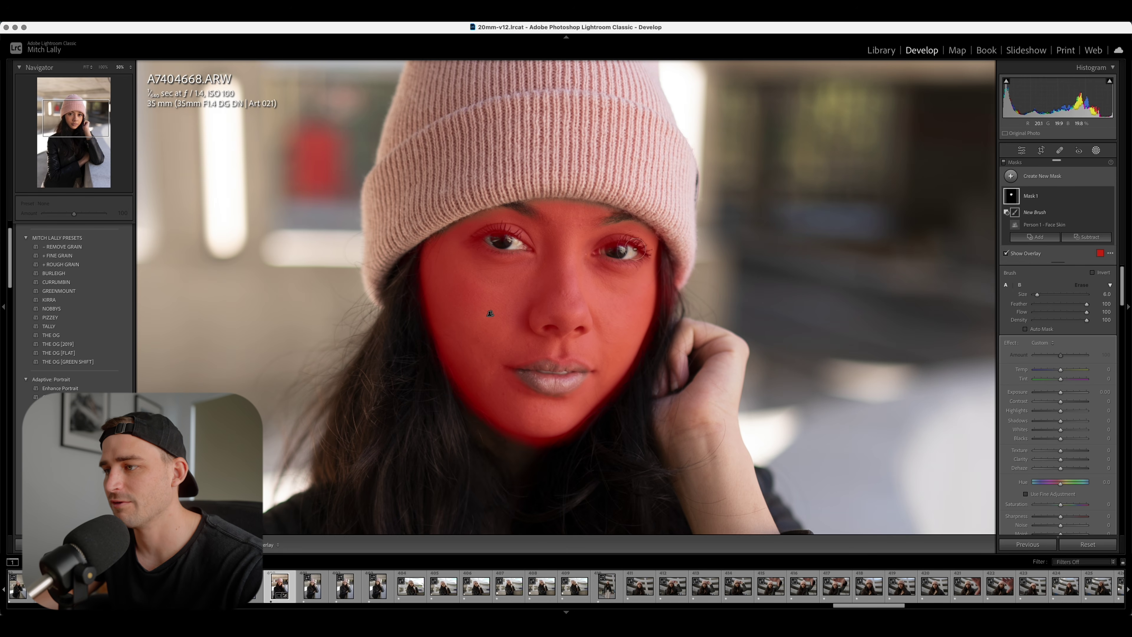
Brush both eyes and both eyebrows out of the face skin mask
mouse_move(604, 249)
left_mouse_down()
mouse_move(645, 246)
mouse_move(592, 252)
mouse_move(633, 266)
mouse_move(644, 253)
mouse_move(618, 246)
left_mouse_up()
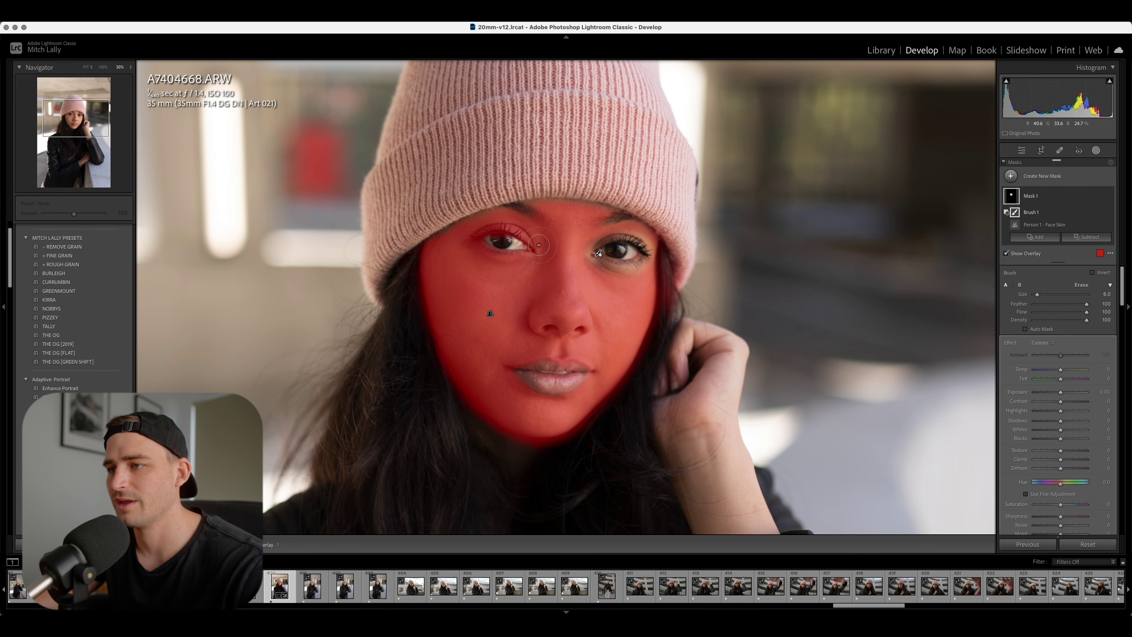
mouse_move(527, 240)
left_mouse_down()
mouse_move(472, 238)
mouse_move(523, 255)
mouse_move(483, 236)
left_mouse_up()
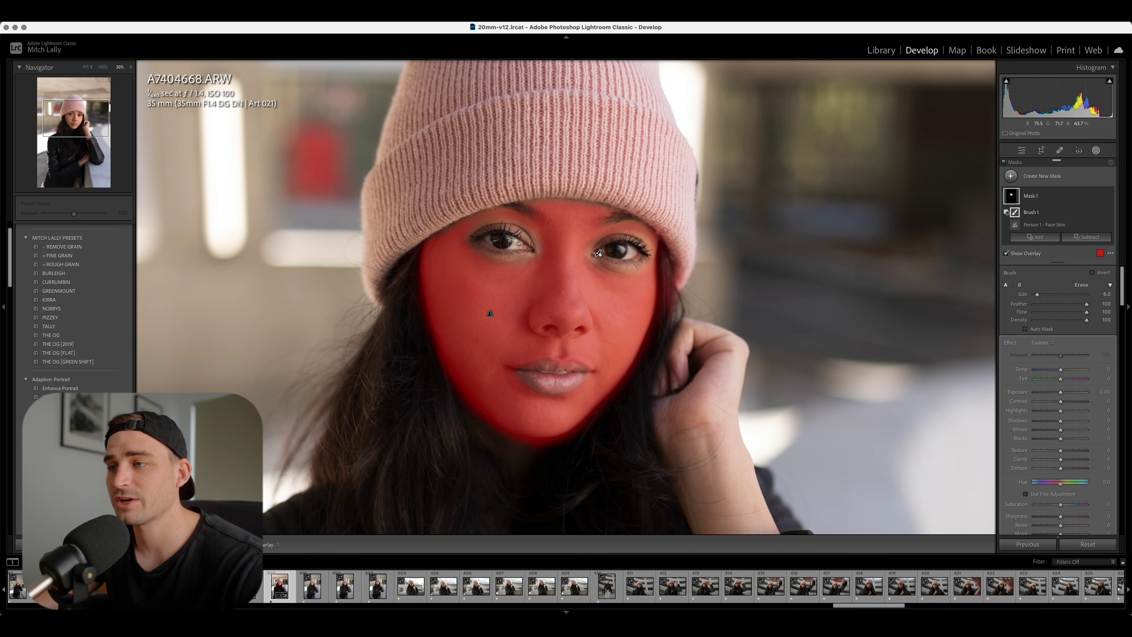
left_click_drag(537, 215, 516, 209)
mouse_move(592, 223)
left_mouse_down()
mouse_move(643, 209)
mouse_move(612, 220)
left_mouse_up()
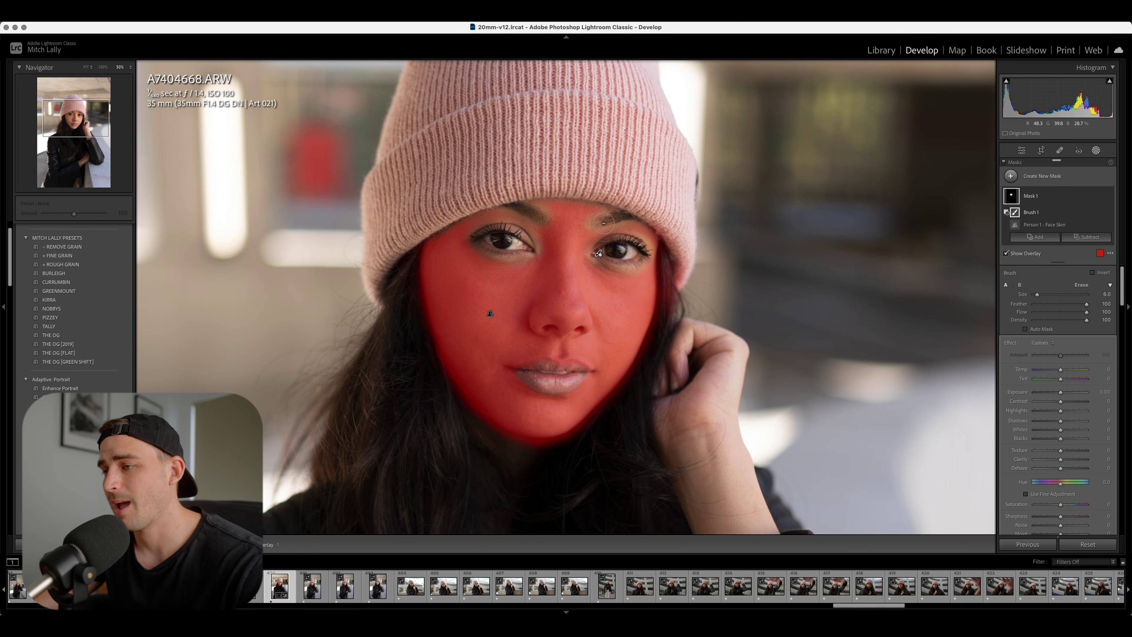
Brush the nostrils and lip edges out of the face skin mask, restoring the mask on the bridge of the nose
mouse_move(591, 328)
left_mouse_down()
mouse_move(570, 335)
mouse_move(533, 315)
left_mouse_up()
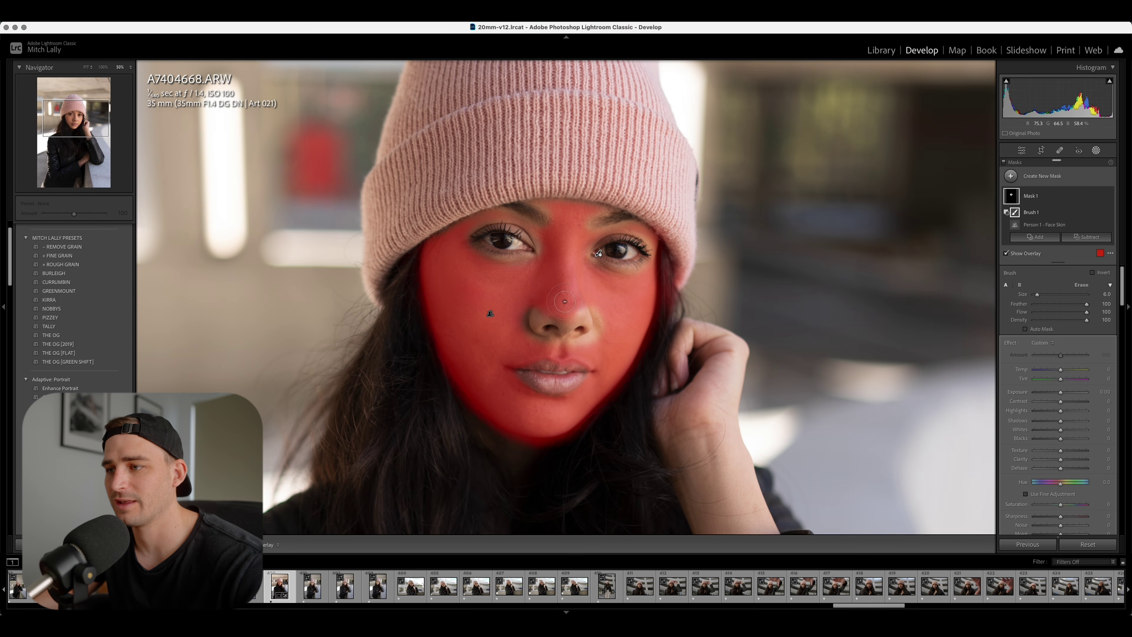
left_click_drag(574, 334, 558, 282)
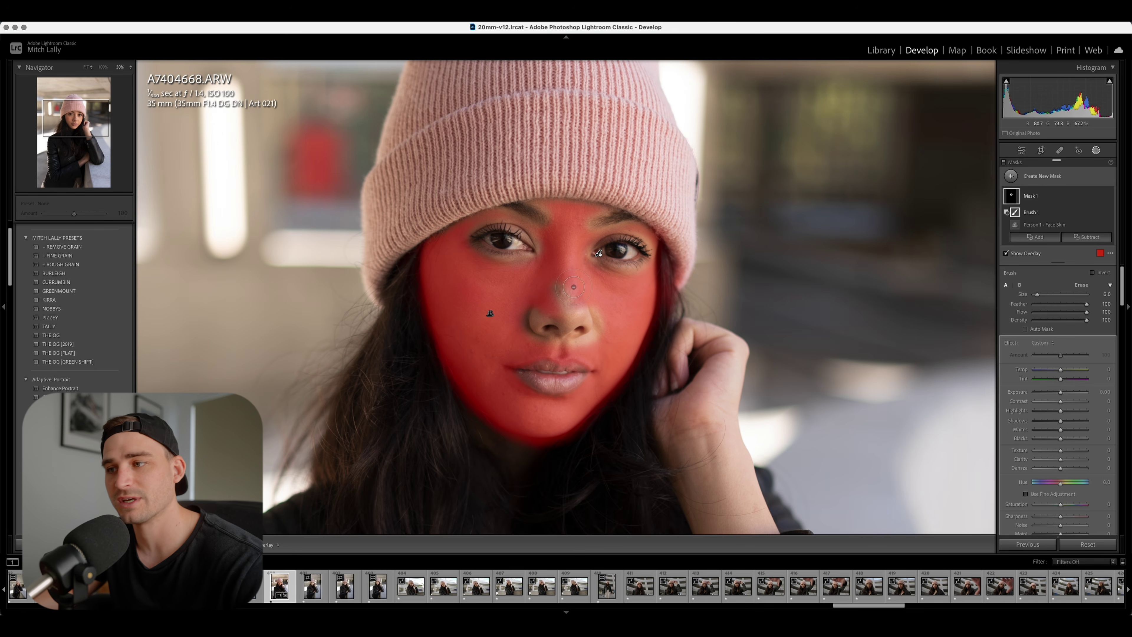
key("bracketright")
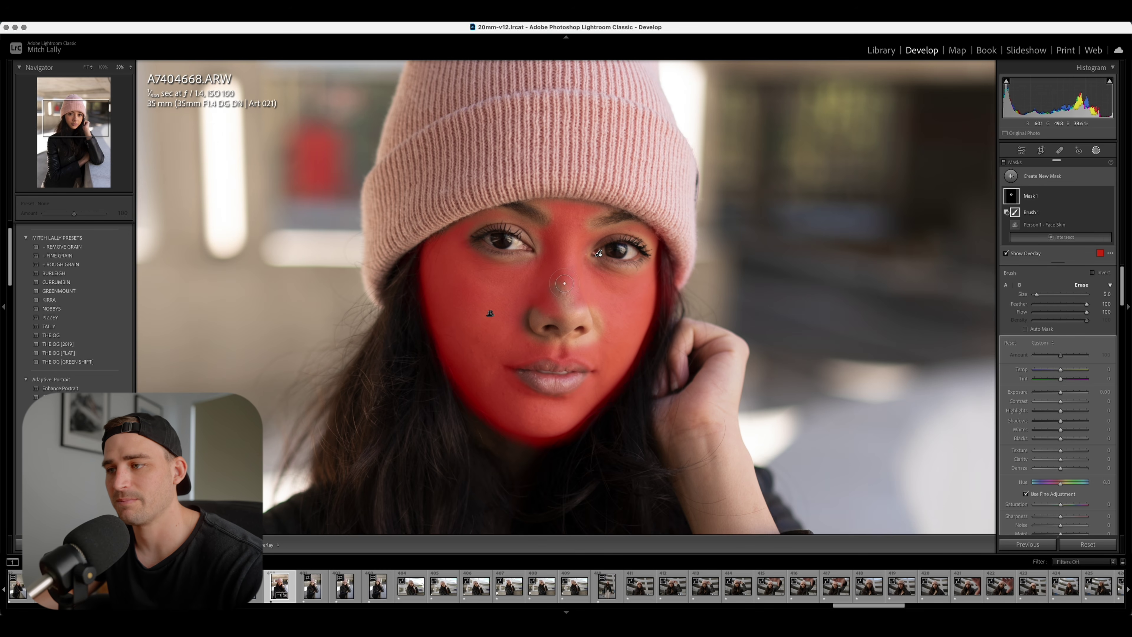
key("bracketright")
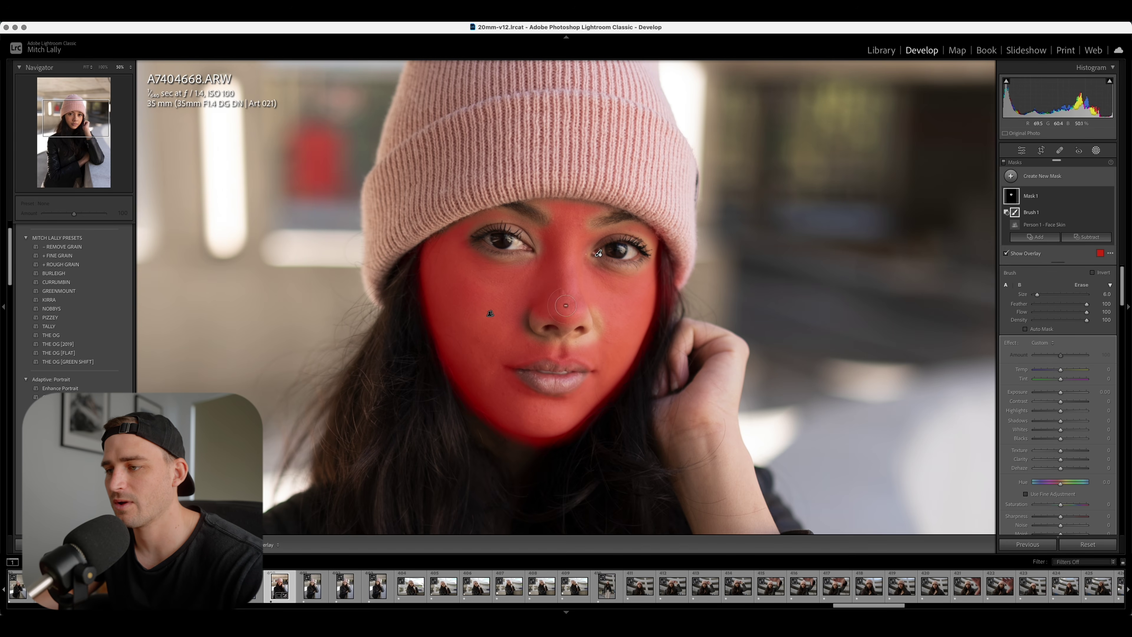
mouse_move(574, 368)
left_mouse_down()
mouse_move(506, 367)
mouse_move(560, 393)
mouse_move(591, 367)
mouse_move(549, 369)
mouse_move(572, 368)
left_mouse_up()
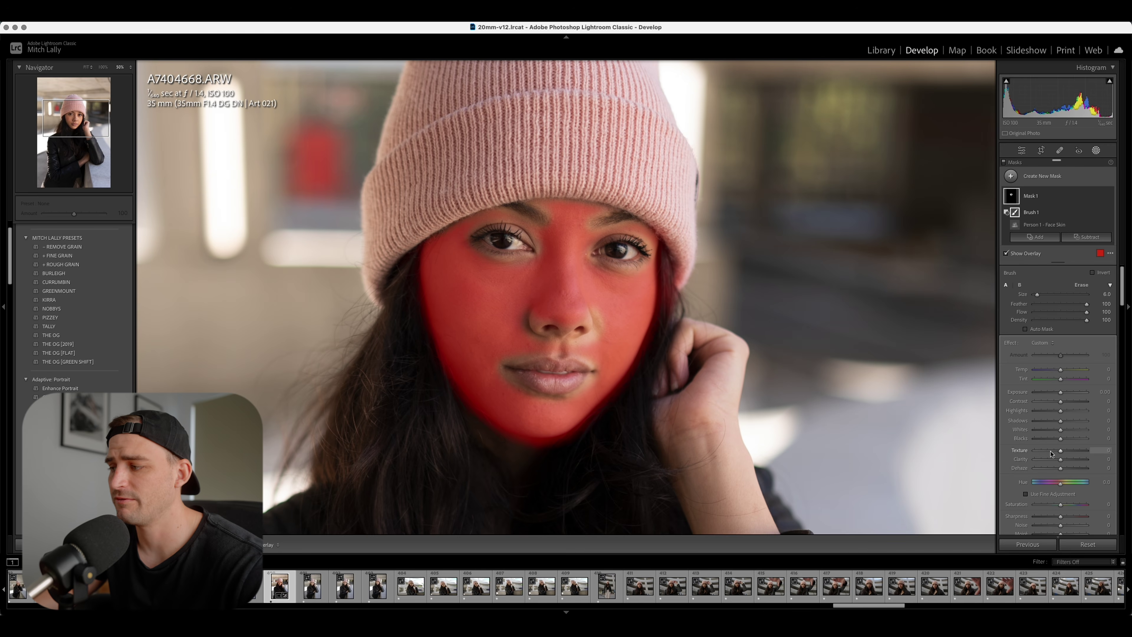
Lower the Texture of the face skin mask to -100 with the overlay hidden
left_click(1061, 453)
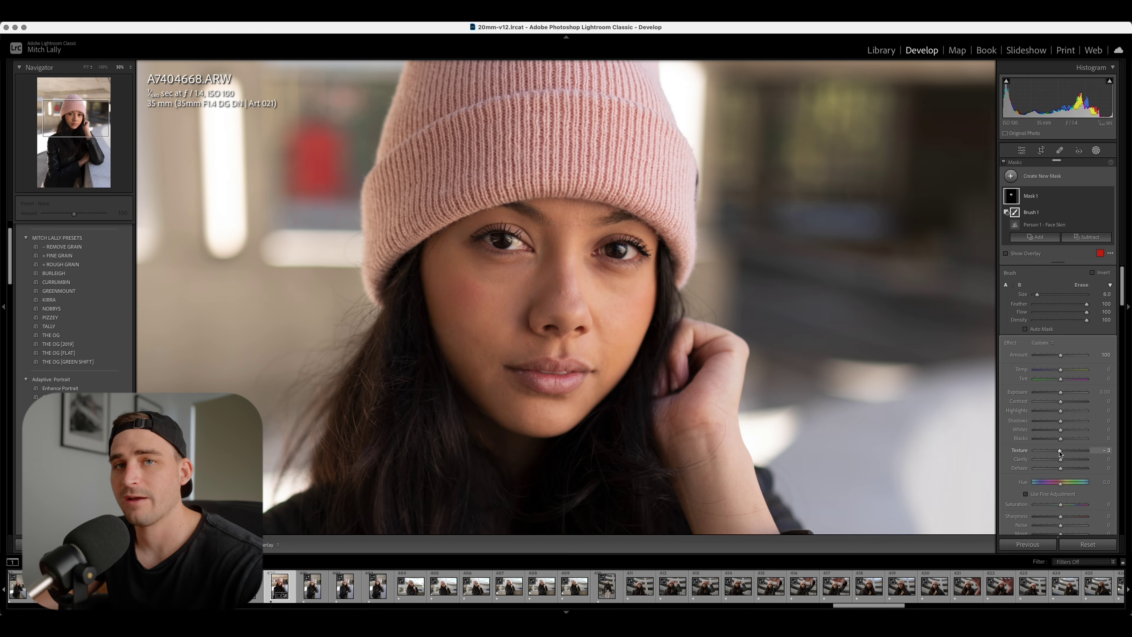
key("o")
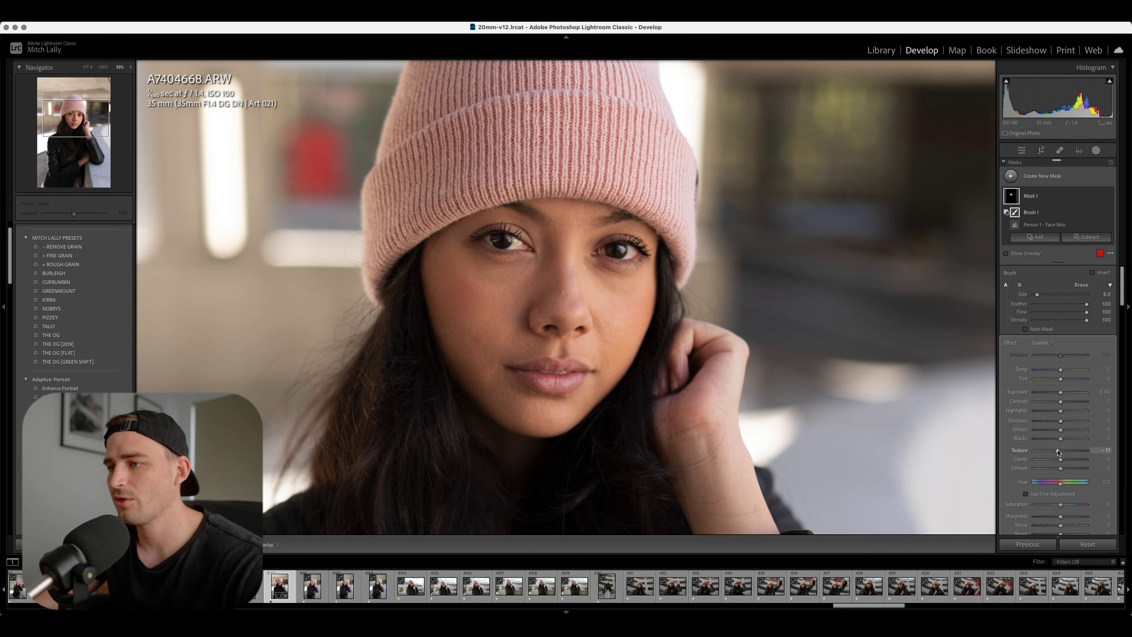
left_click_drag(1055, 453, 1029, 453)
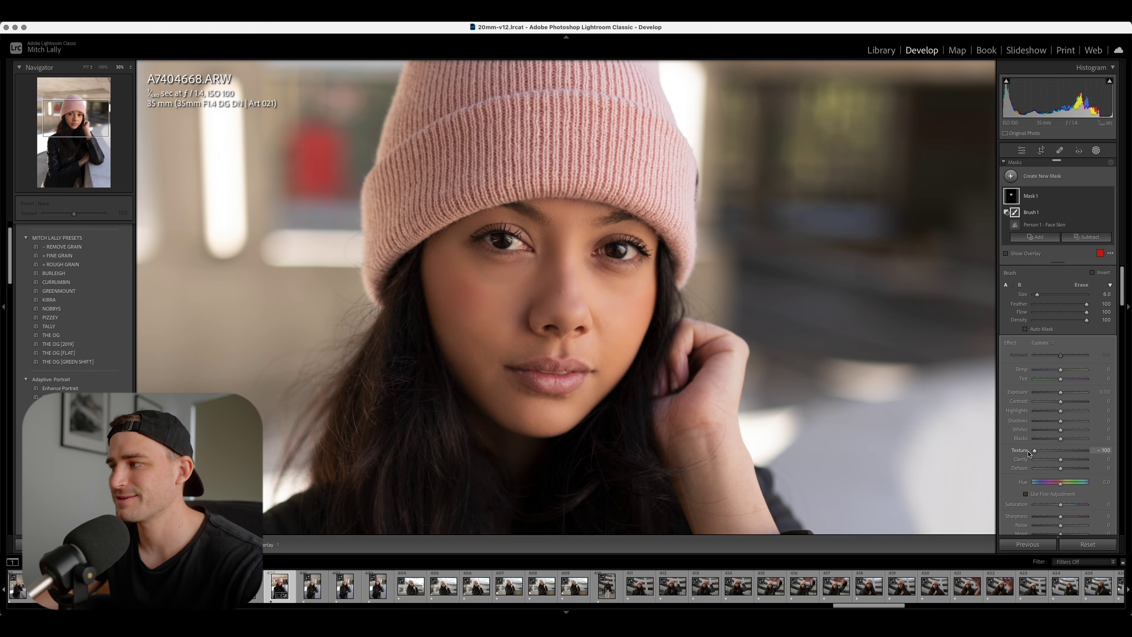
Toggle the face skin mask's visibility off and on to compare the skin with and without the adjustment
left_click(1109, 196)
left_click(1108, 197)
left_click(1109, 197)
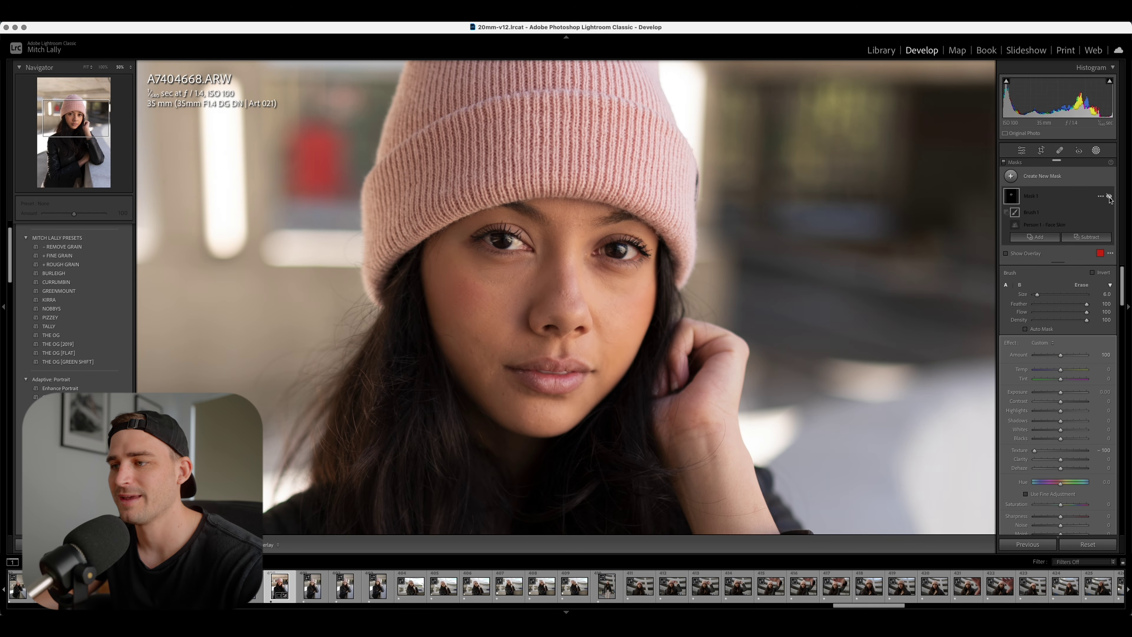
left_click(1109, 197)
left_click(1109, 196)
left_click(1109, 196)
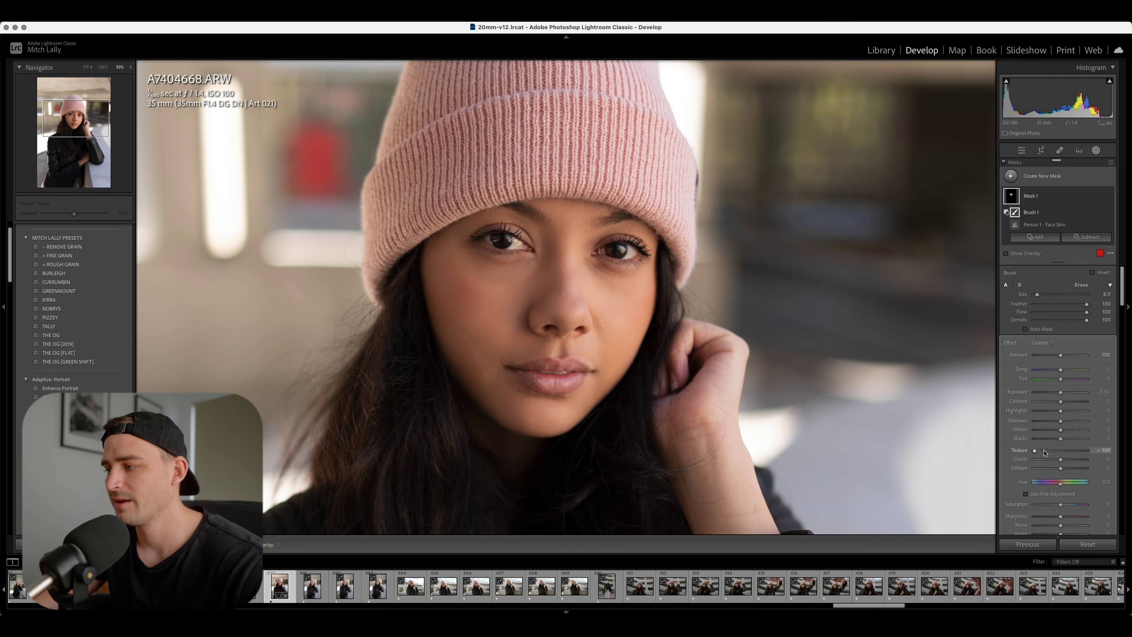
Set the Texture of the face skin mask to -80
left_click_drag(1035, 452, 1044, 453)
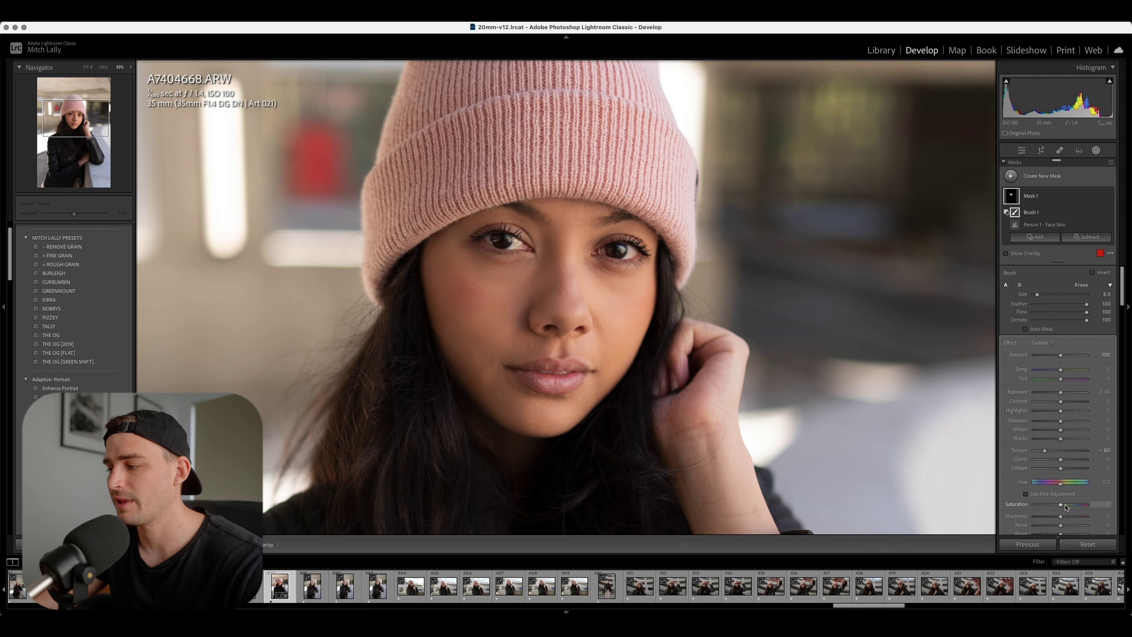
mouse_move(1061, 517)
left_mouse_down()
mouse_move(1041, 519)
mouse_move(1061, 522)
left_mouse_up()
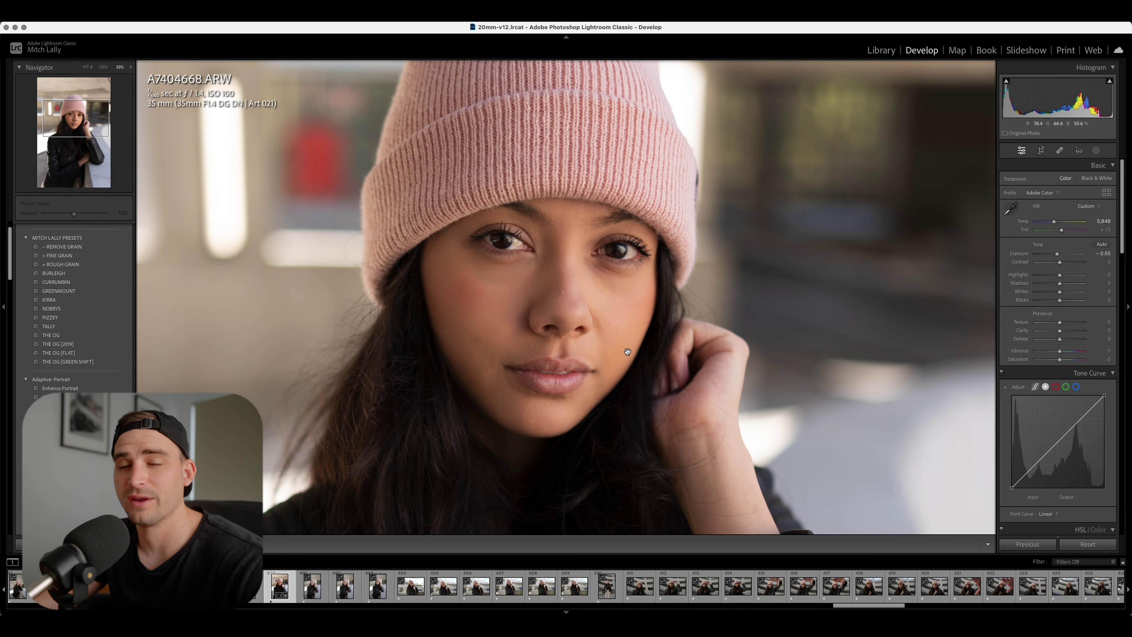
Activate the Remove tool in Remove mode and set its brush size to 45 for retouching the face
scroll(638, 347, "down", 3)
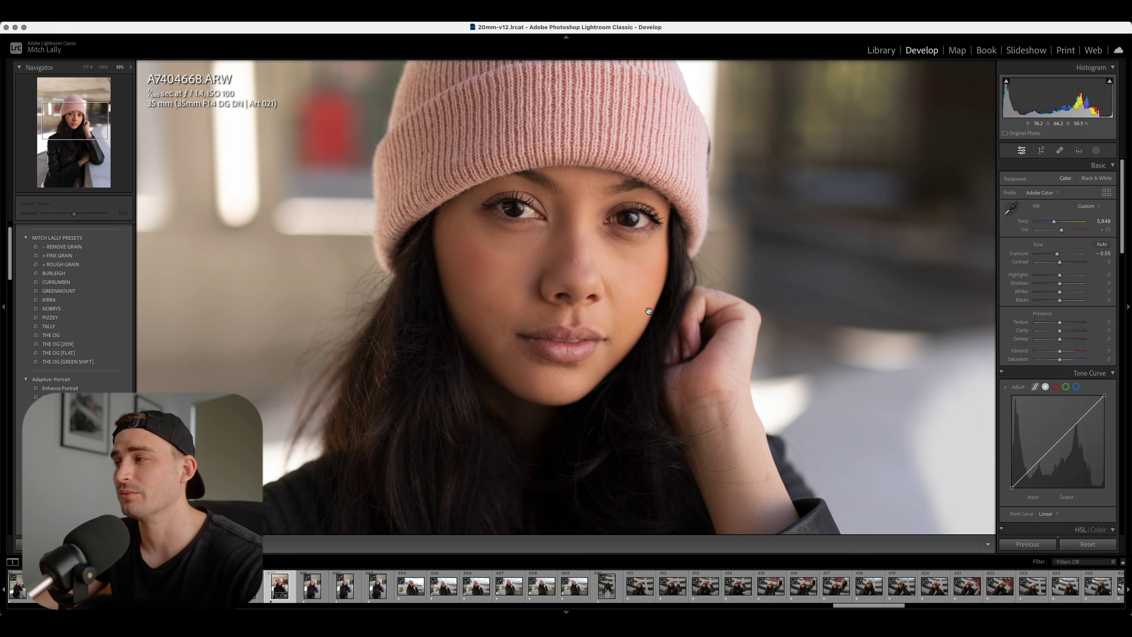
left_click(1060, 150)
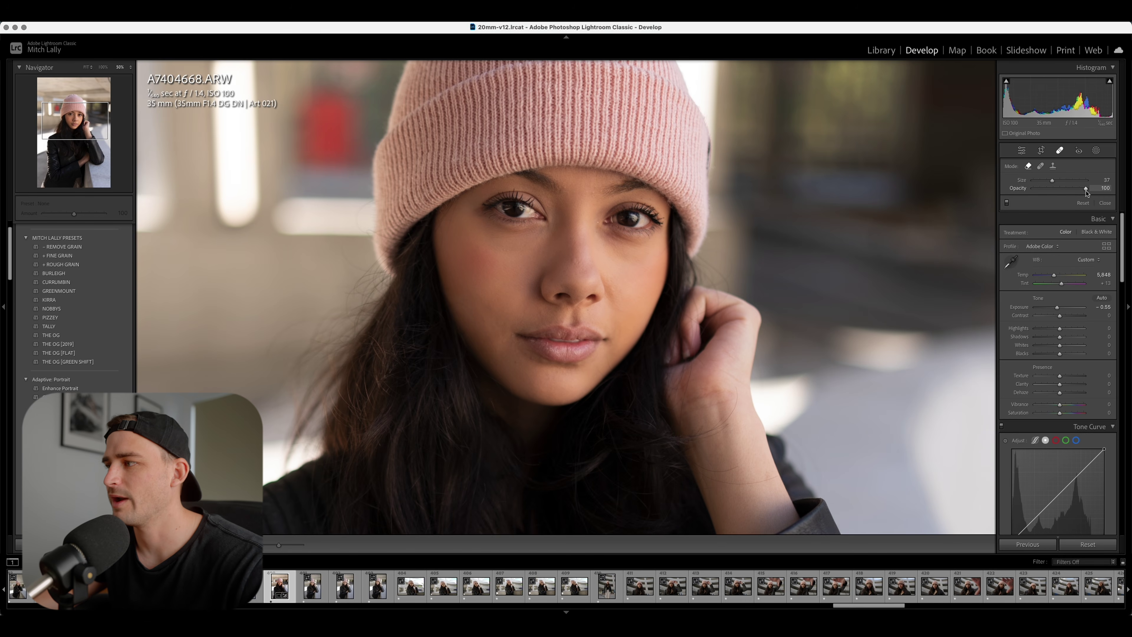
scroll(891, 189, "up", 2)
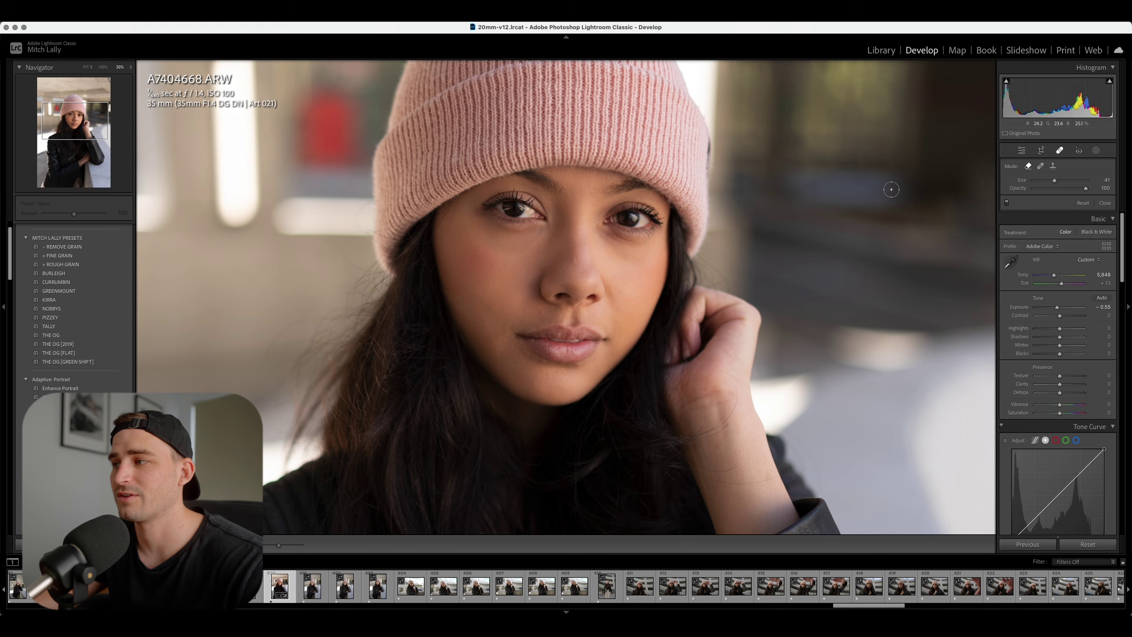
scroll(891, 189, "up", 10)
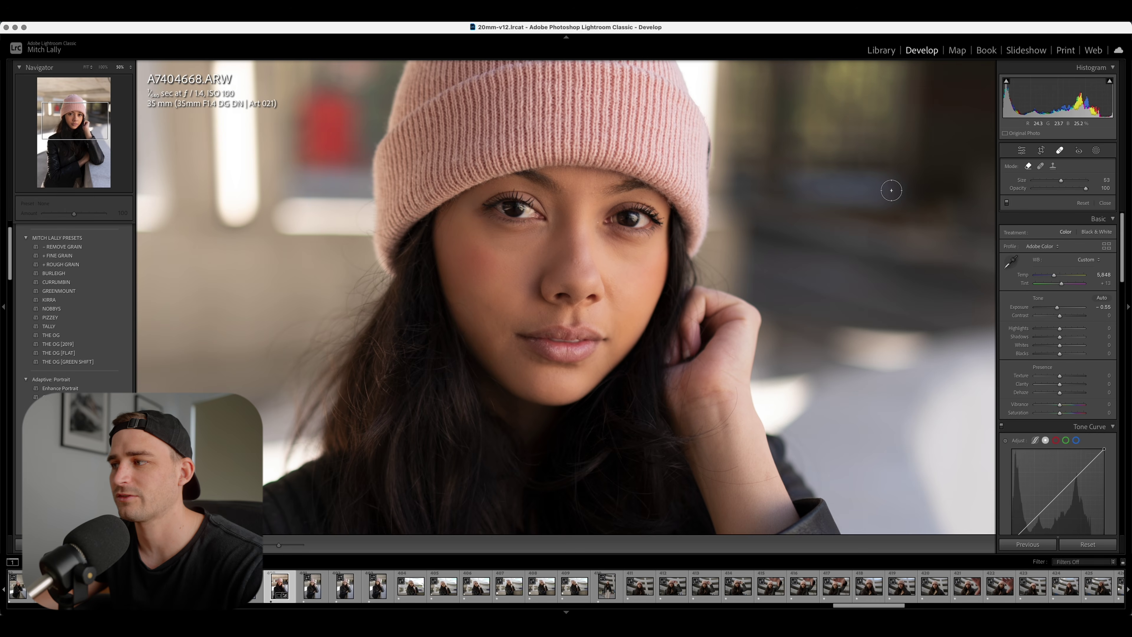
scroll(891, 190, "down", 8)
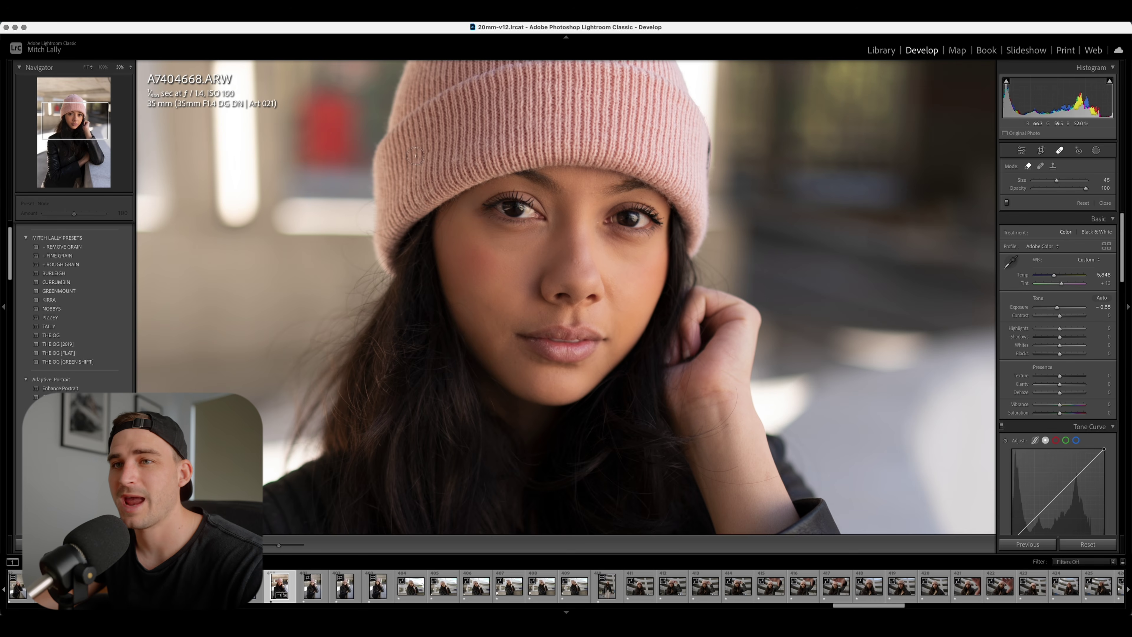
At 100% zoom with a smaller brush, remove the blemishes between the eyebrows, on the nose and two on the lower cheek
left_click(102, 67)
left_click_drag(413, 241, 447, 308)
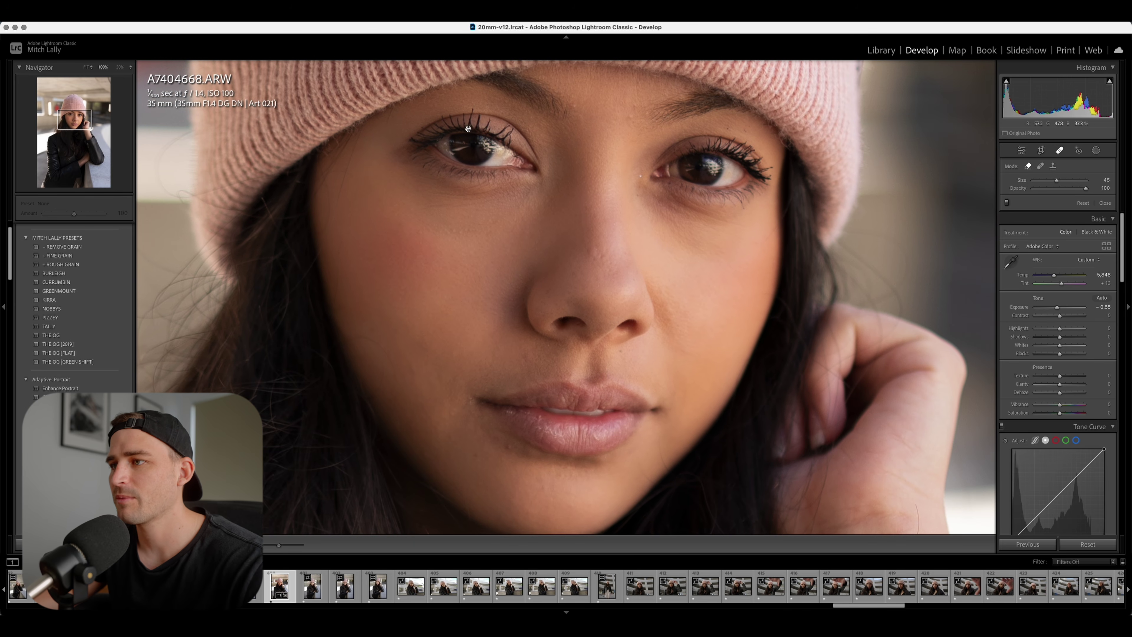
left_click_drag(493, 248, 494, 256)
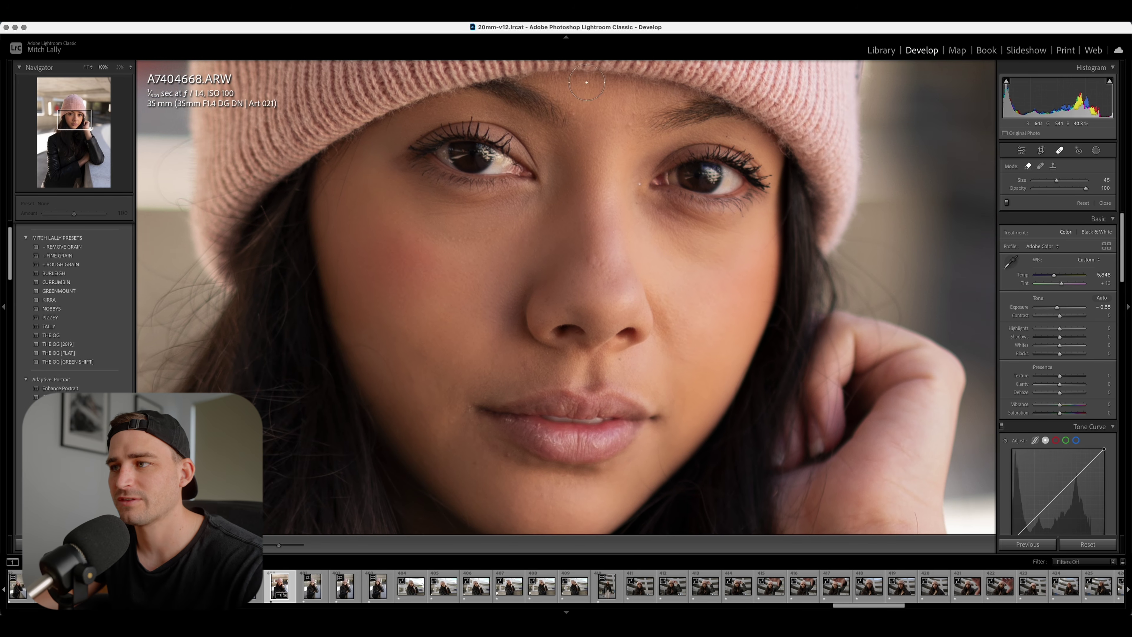
scroll(573, 113, "up", 4)
left_click(573, 113)
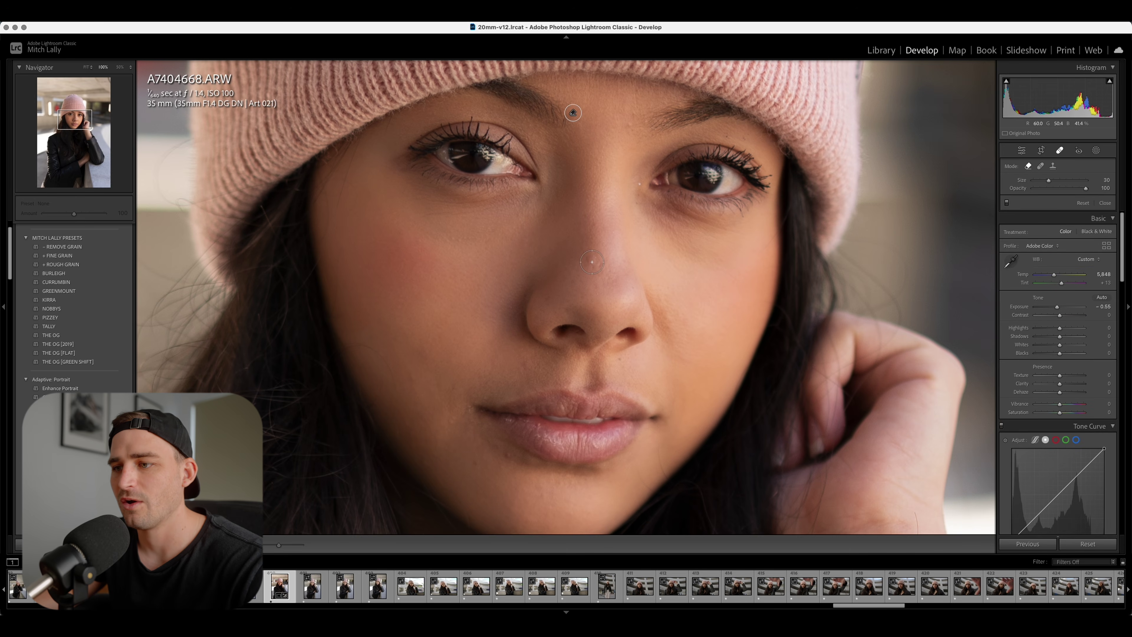
left_click(592, 262)
left_click(412, 378)
left_click(423, 351)
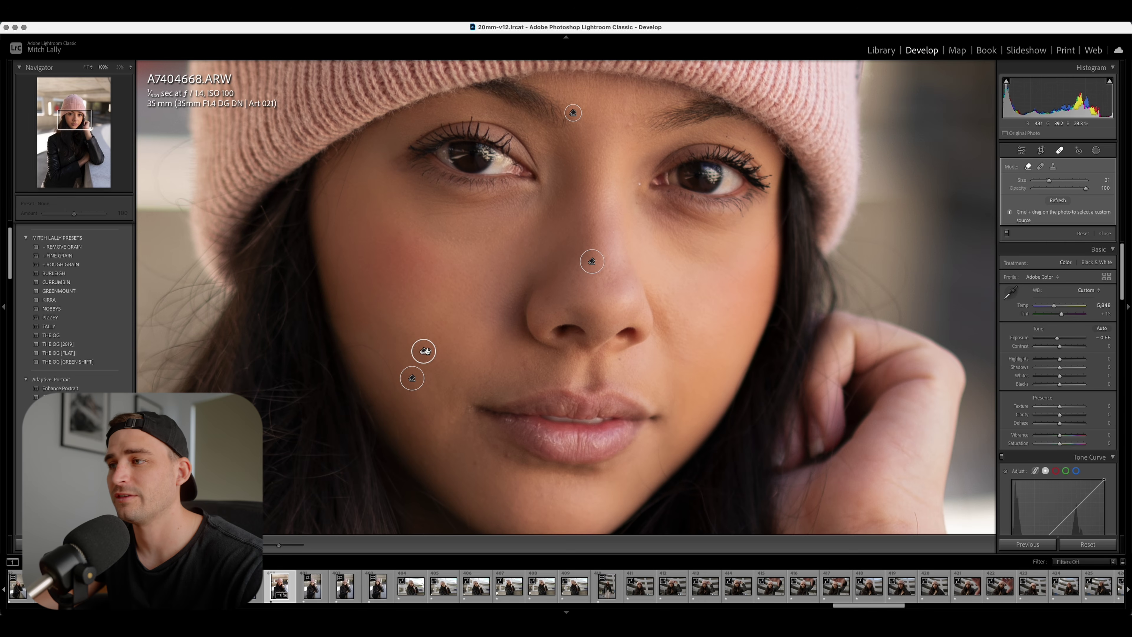
Reduce the brush size to about 20 and remove the small blemishes by the inner brow, on the cheek, around the mouth and on the chin
scroll(632, 123, "down", 5)
left_click(630, 127)
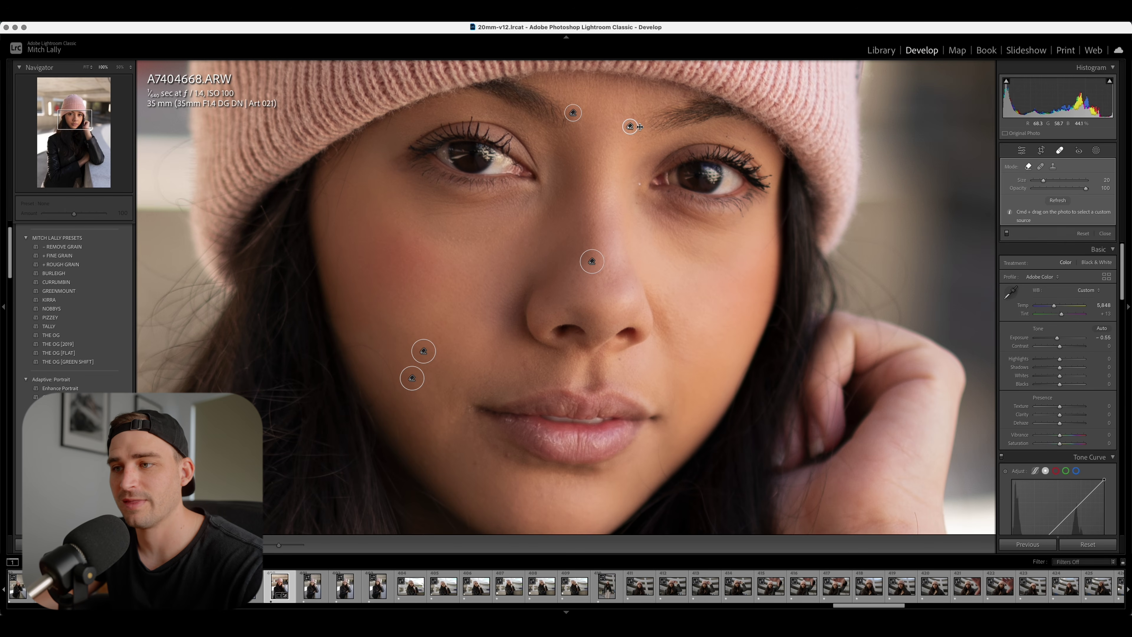
left_click(506, 454)
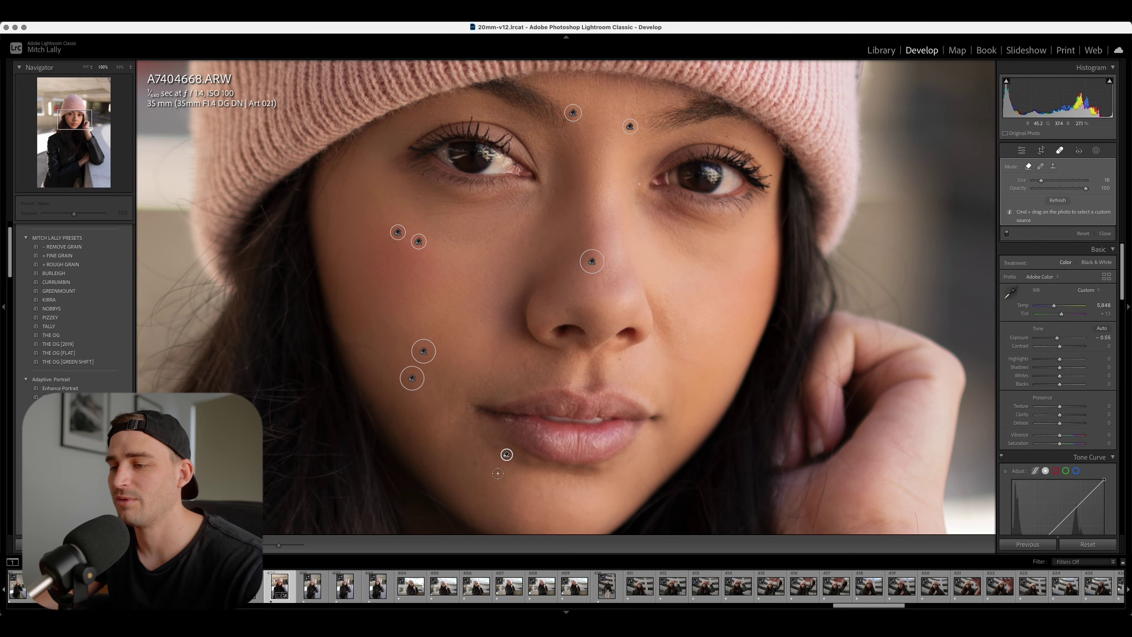
left_click(473, 463)
left_click(451, 419)
left_click(525, 363)
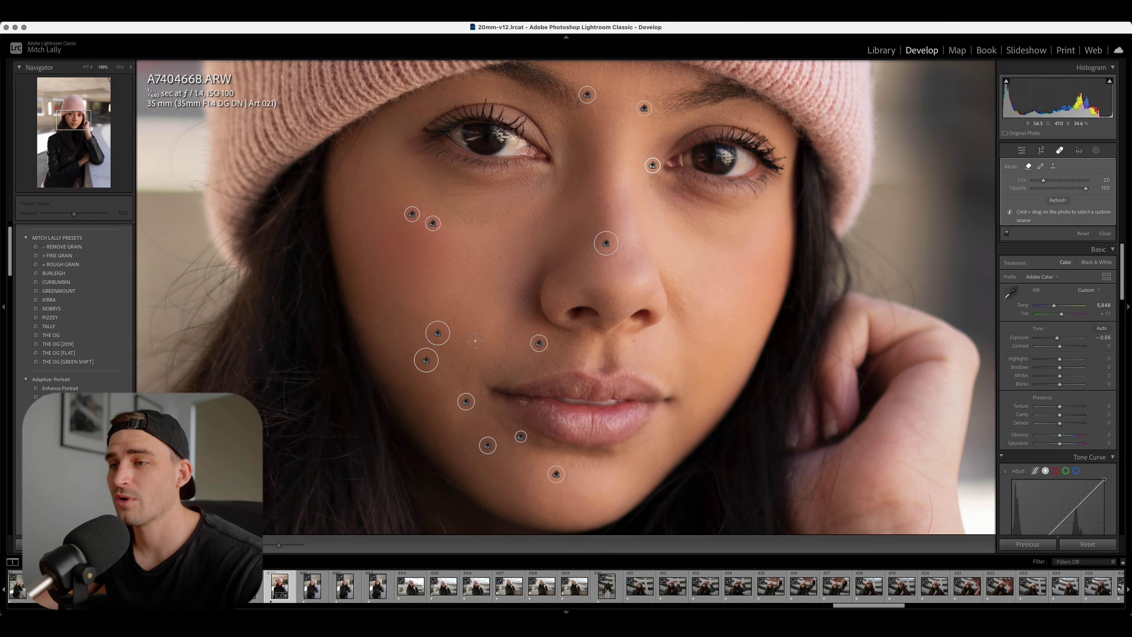
left_click(438, 334)
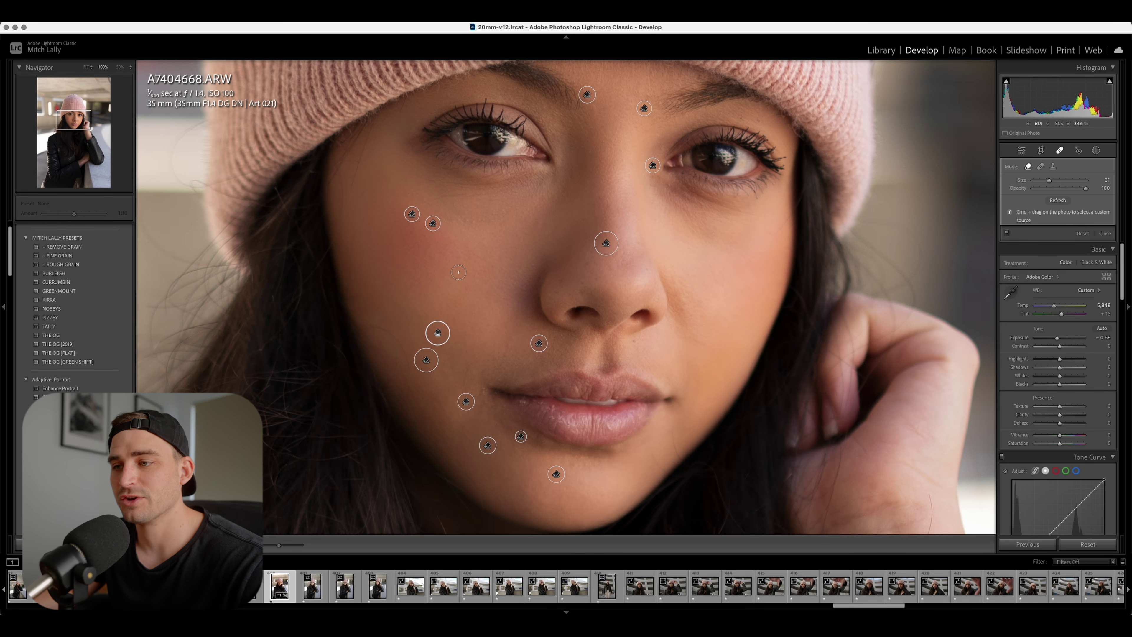
left_click_drag(432, 267, 495, 310)
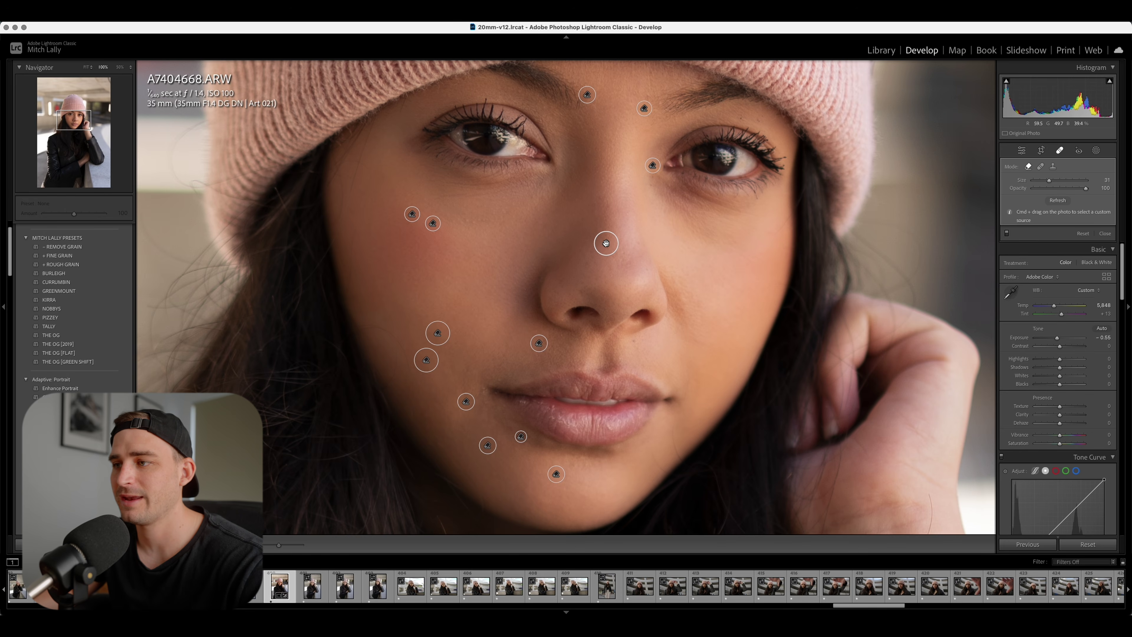
left_click_drag(591, 199, 627, 227)
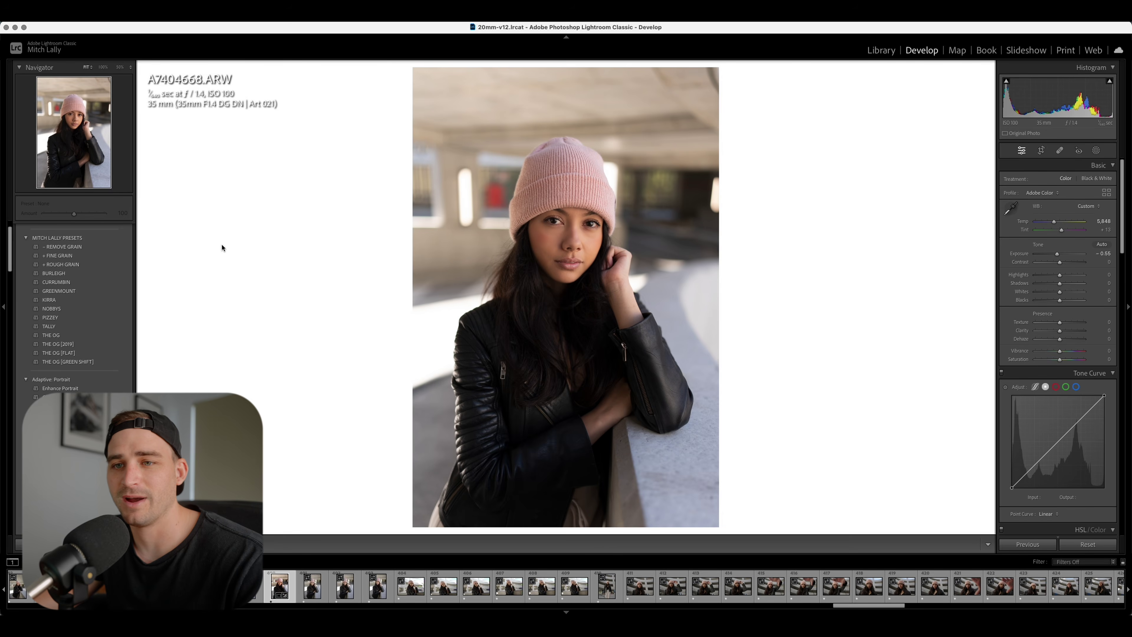
Apply the BURLEIGH preset to the whole portrait and set the Exposure to -0.70
left_click(72, 274)
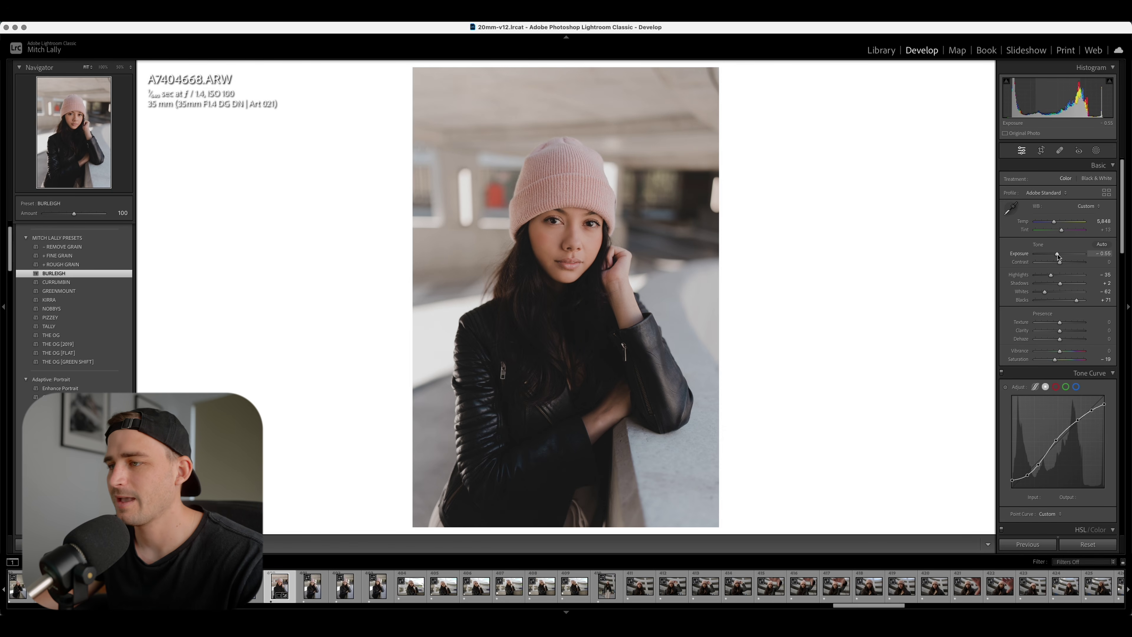
left_click_drag(1058, 257, 1056, 256)
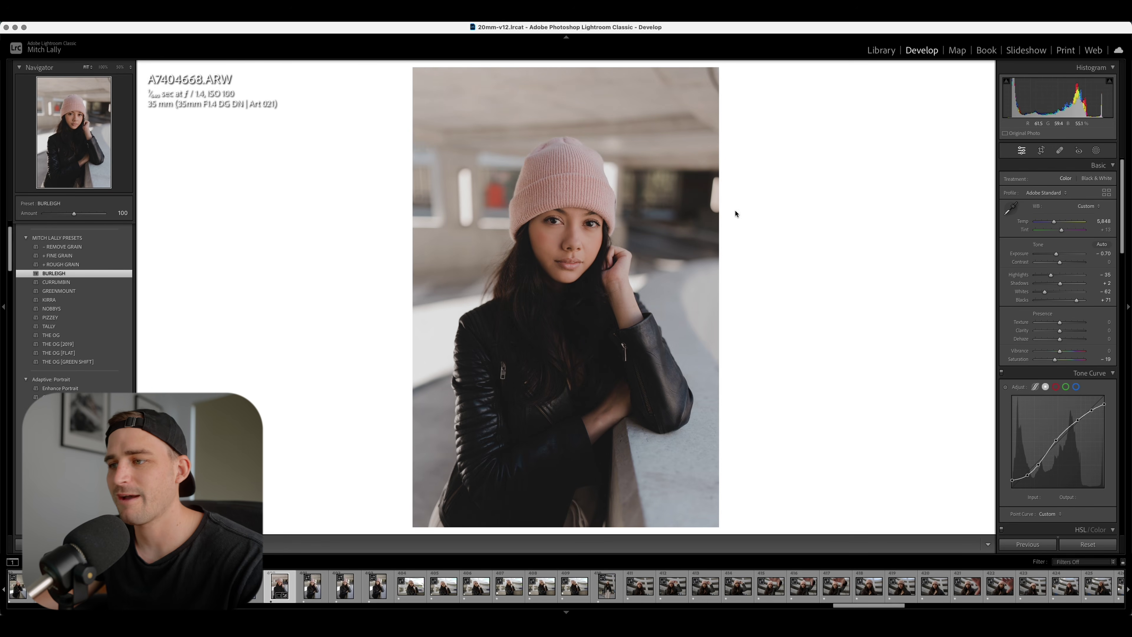